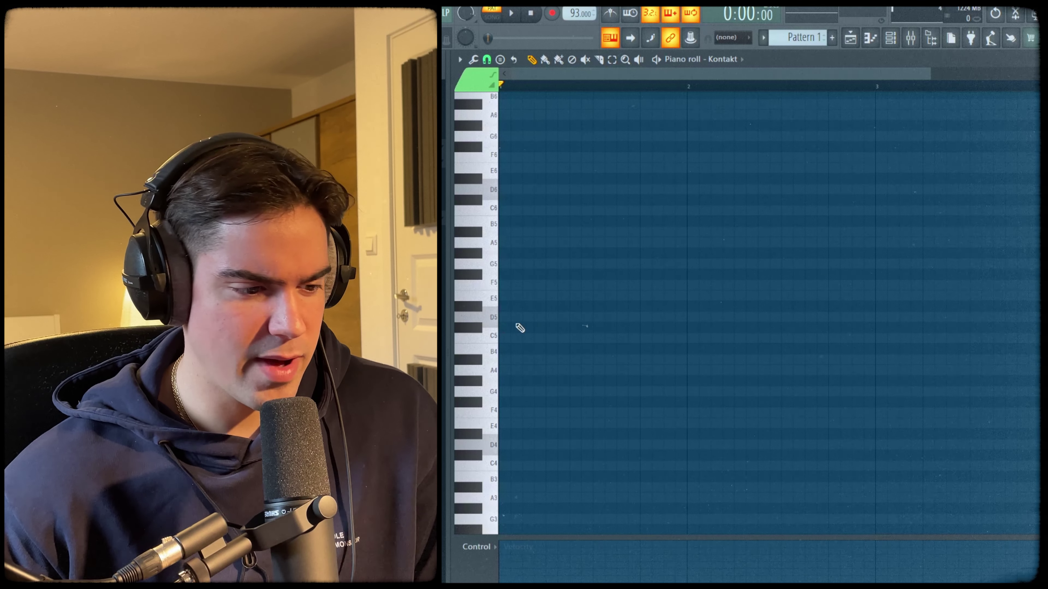
- Build a one-bar chord of D5, F5, A5 and E6 at the start of the pattern and play it
{"action": "left_click", "coordinate": [520, 317]}
{"action": "left_click", "coordinate": [521, 285]}
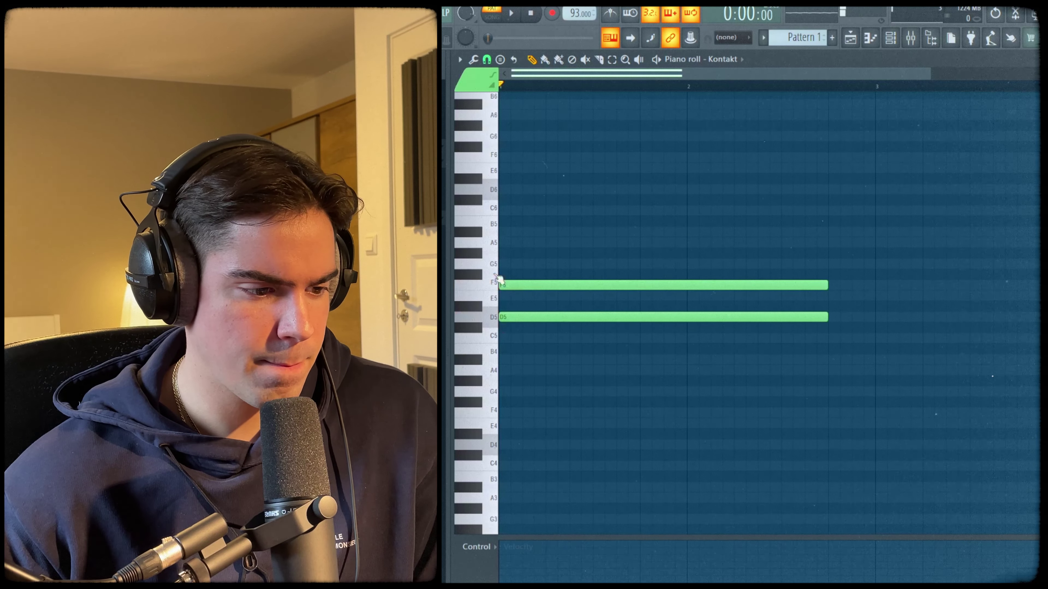
{"action": "left_click", "coordinate": [521, 243]}
{"action": "scroll", "coordinate": [533, 207], "scroll_direction": "up", "scroll_amount": 1}
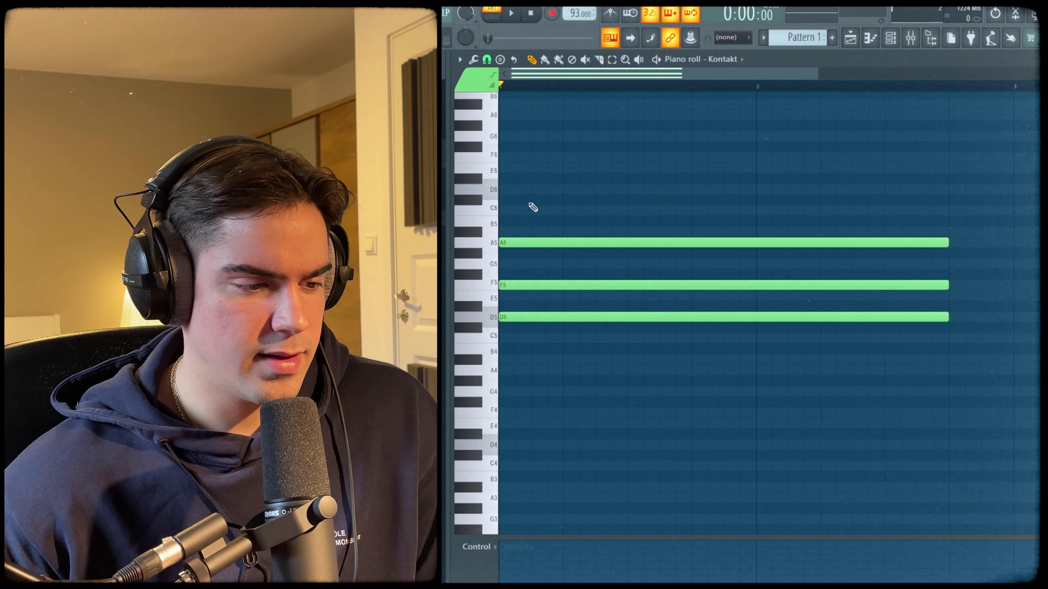
{"action": "left_click", "coordinate": [529, 174]}
{"action": "key", "text": "space"}
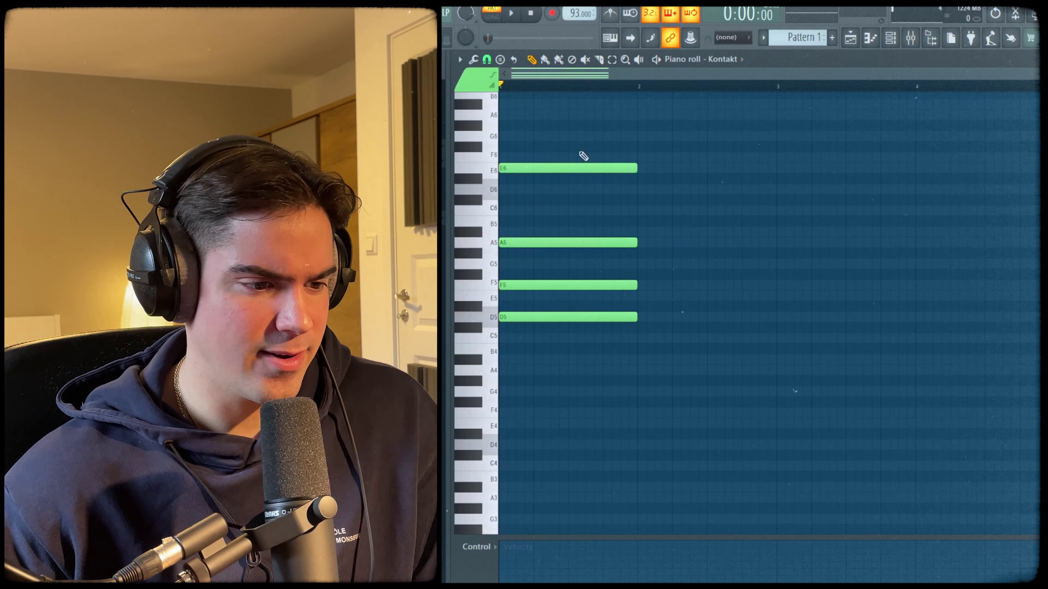
- Strum the chord by offsetting F5, A5 and E6 progressively later, and trim the note ends at bar 2
{"action": "scroll", "coordinate": [564, 268], "scroll_direction": "up", "scroll_amount": 2}
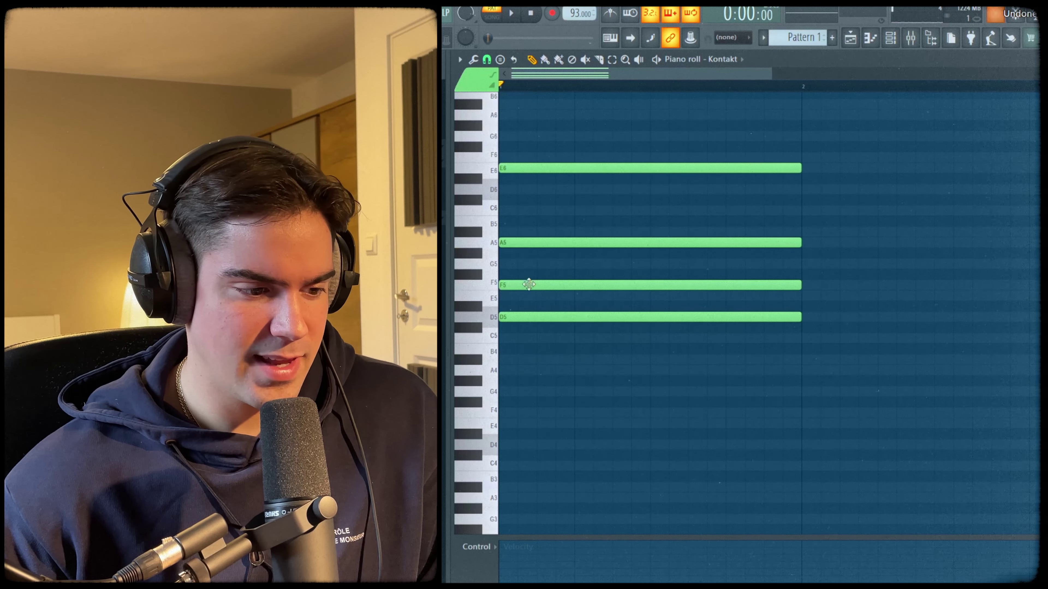
{"action": "left_click_drag", "start_coordinate": [534, 244], "coordinate": [542, 242]}
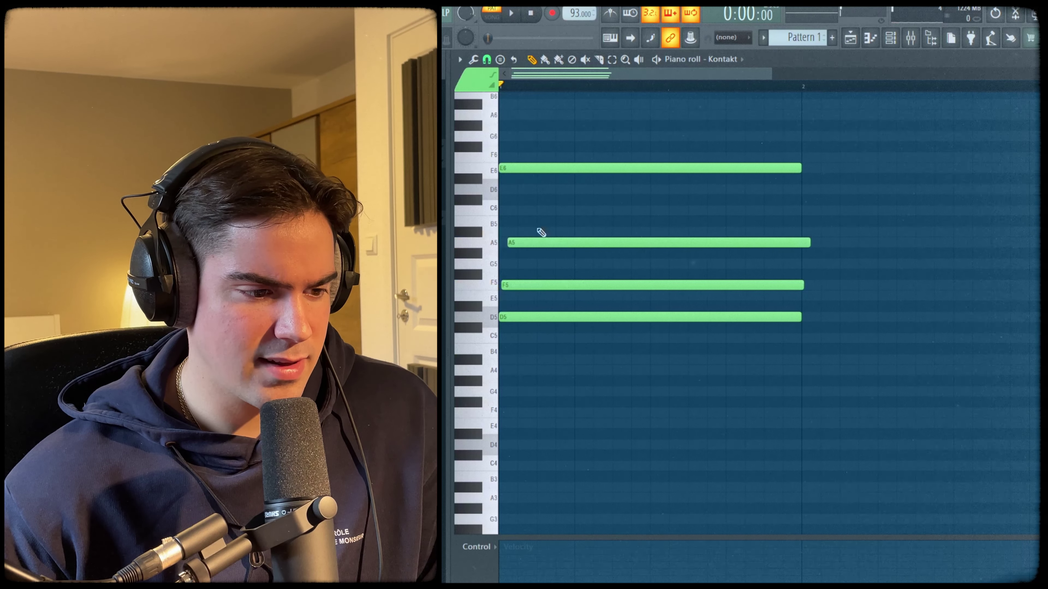
{"action": "key", "text": "space"}
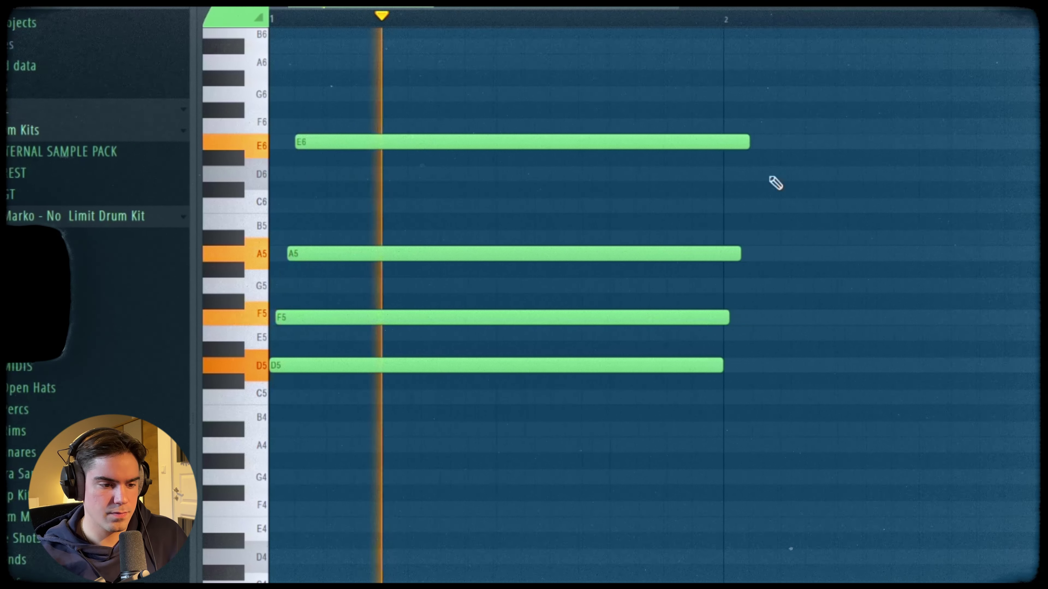
{"action": "left_click_drag", "start_coordinate": [802, 141], "coordinate": [808, 303]}
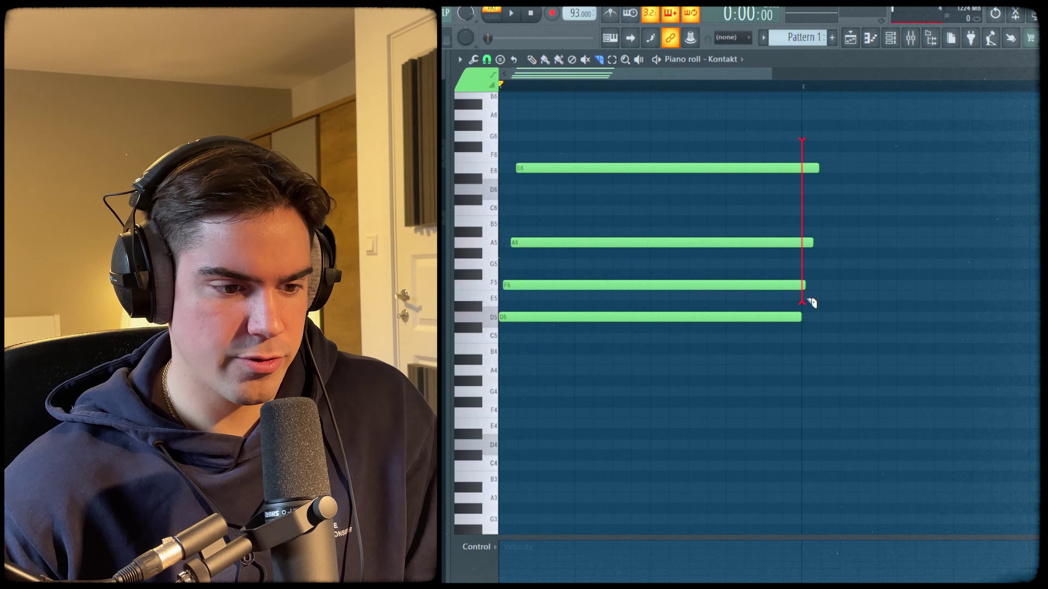
{"action": "key", "text": "p"}
- Add a descending run of F6, E6, D6 and A#5 from bar 2, spaced an eighth note apart and all ending mid-bar
{"action": "scroll", "coordinate": [821, 277], "scroll_direction": "down", "scroll_amount": 2}
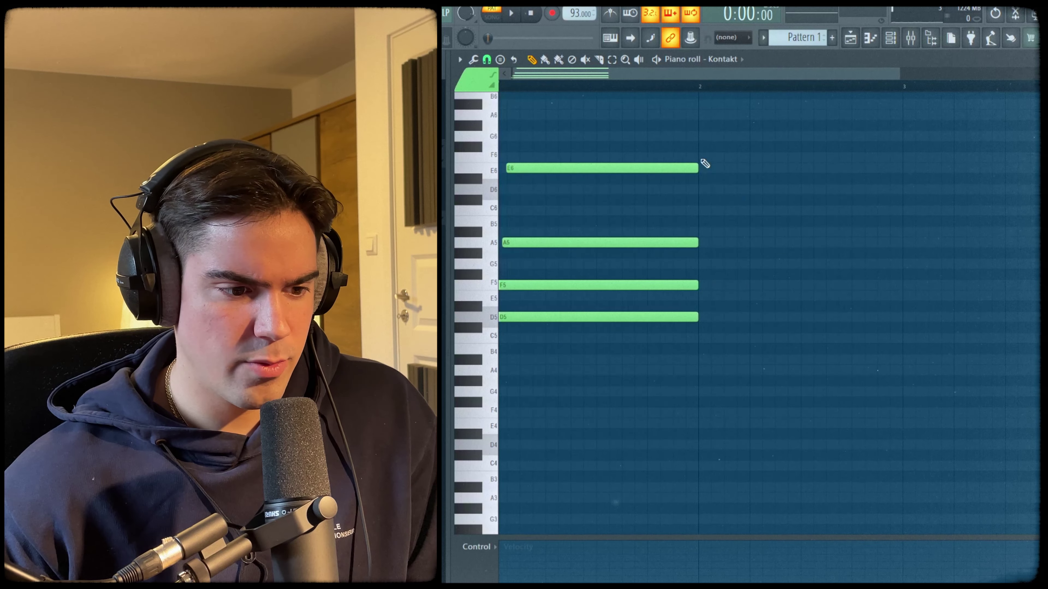
{"action": "left_click", "coordinate": [700, 158]}
{"action": "left_click", "coordinate": [730, 168]}
{"action": "left_click", "coordinate": [756, 190]}
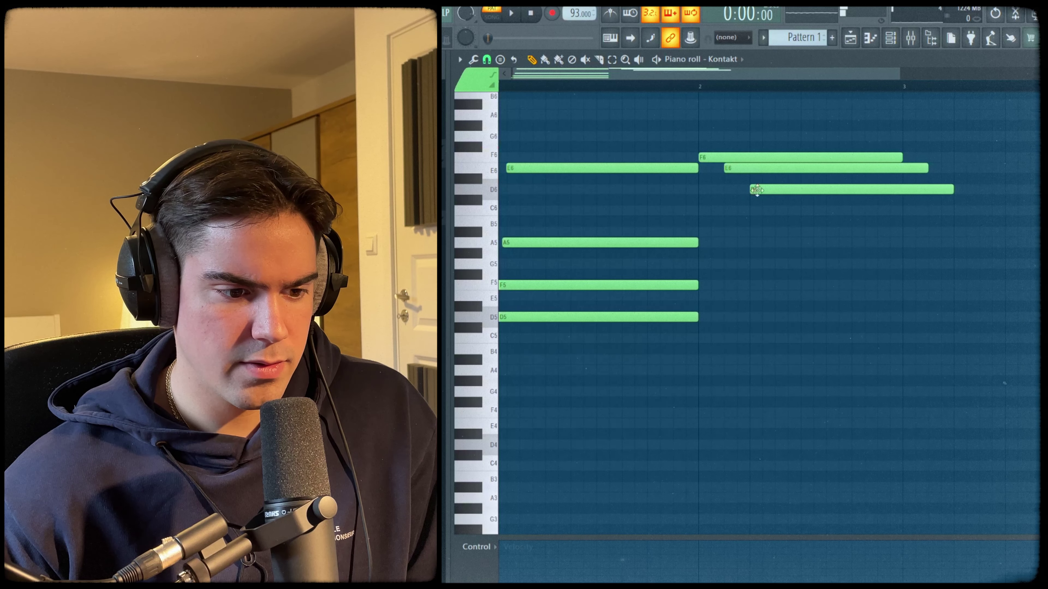
{"action": "left_click", "coordinate": [780, 211]}
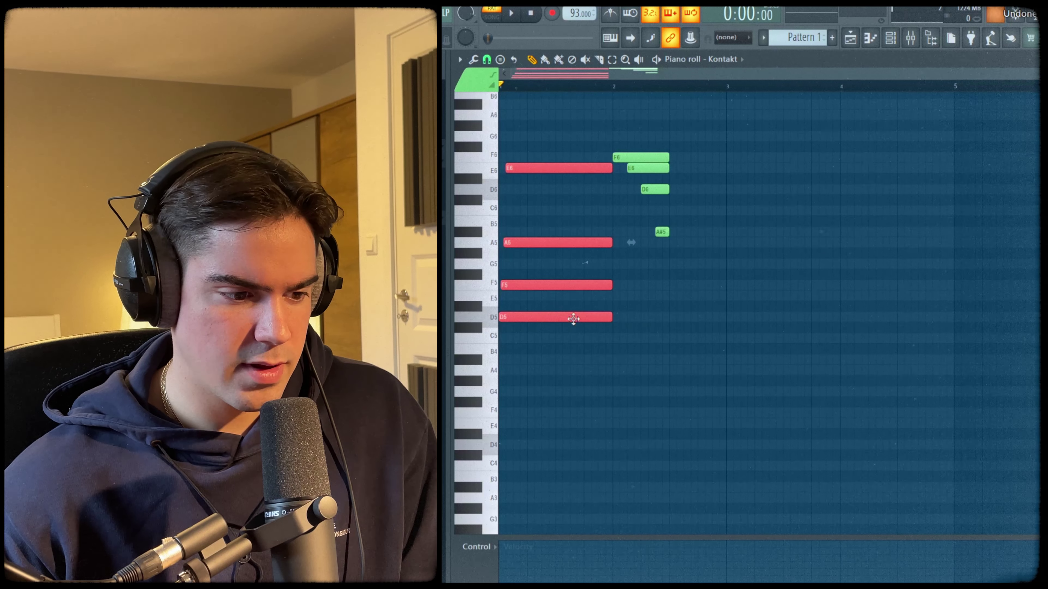
- Duplicate the first chord to start midway through bar 2, transpose it down to a G4 root, and play the pattern
{"action": "key", "text": "ctrl+b"}
{"action": "left_click_drag", "start_coordinate": [682, 316], "coordinate": [739, 316]}
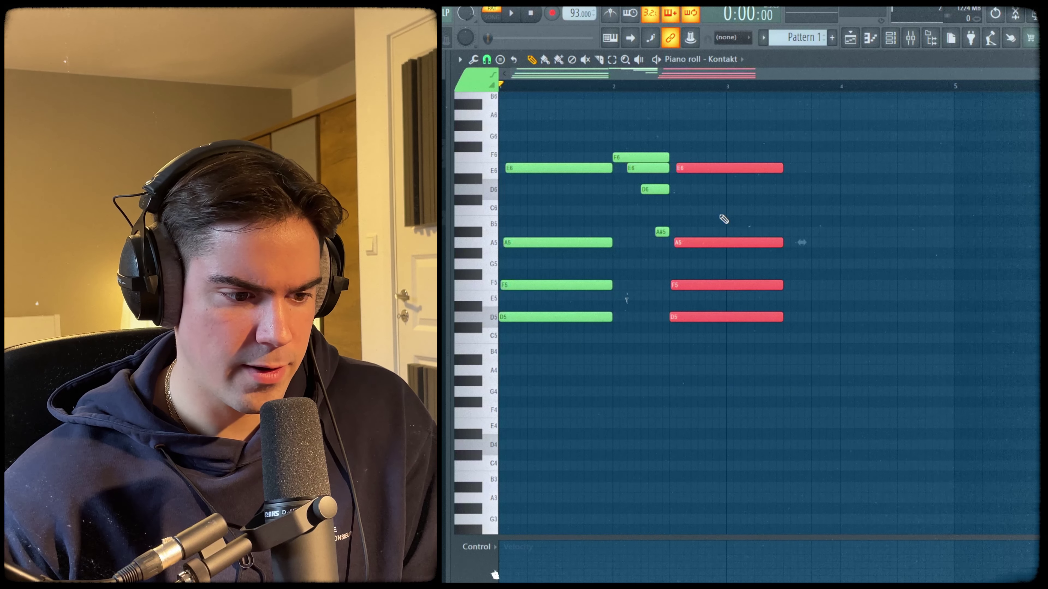
{"action": "left_click_drag", "start_coordinate": [706, 317], "coordinate": [705, 394]}
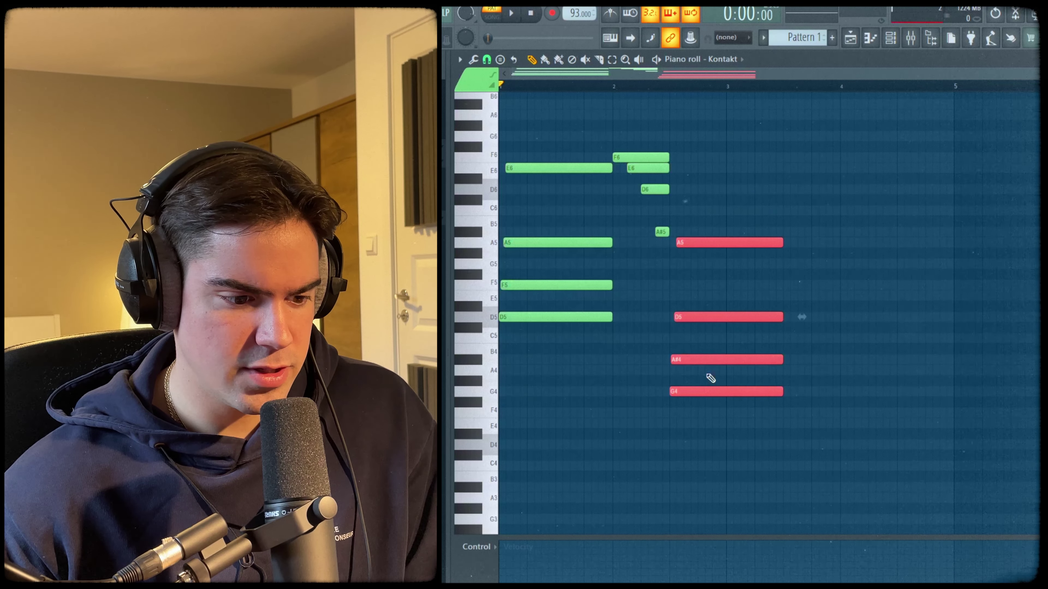
{"action": "left_click_drag", "start_coordinate": [711, 218], "coordinate": [719, 293]}
{"action": "left_click", "coordinate": [710, 272], "text": "ctrl"}
{"action": "scroll", "coordinate": [905, 256], "scroll_direction": "up", "scroll_amount": 3}
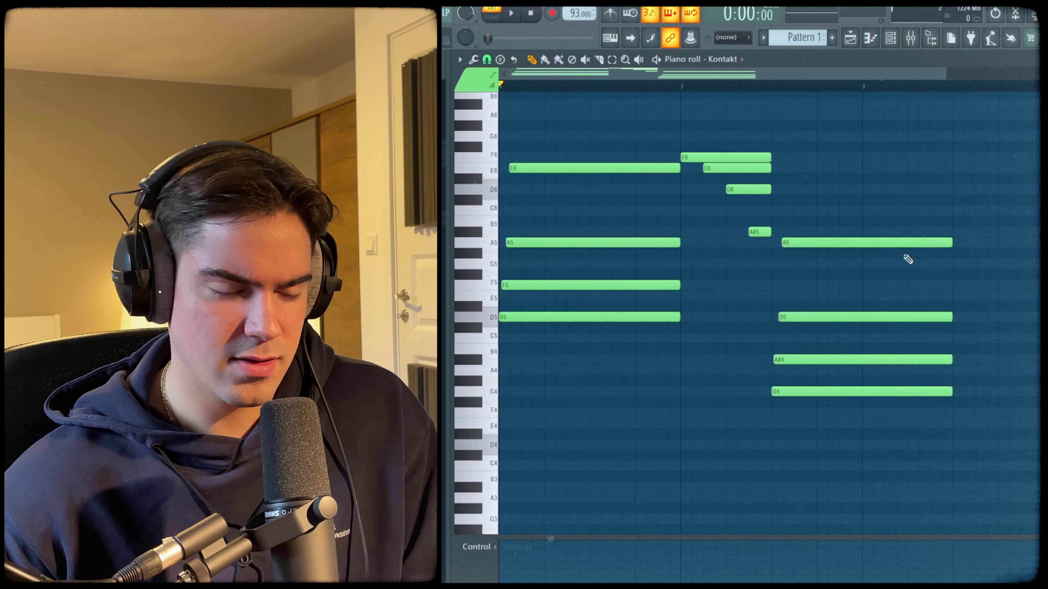
{"action": "key", "text": "space"}
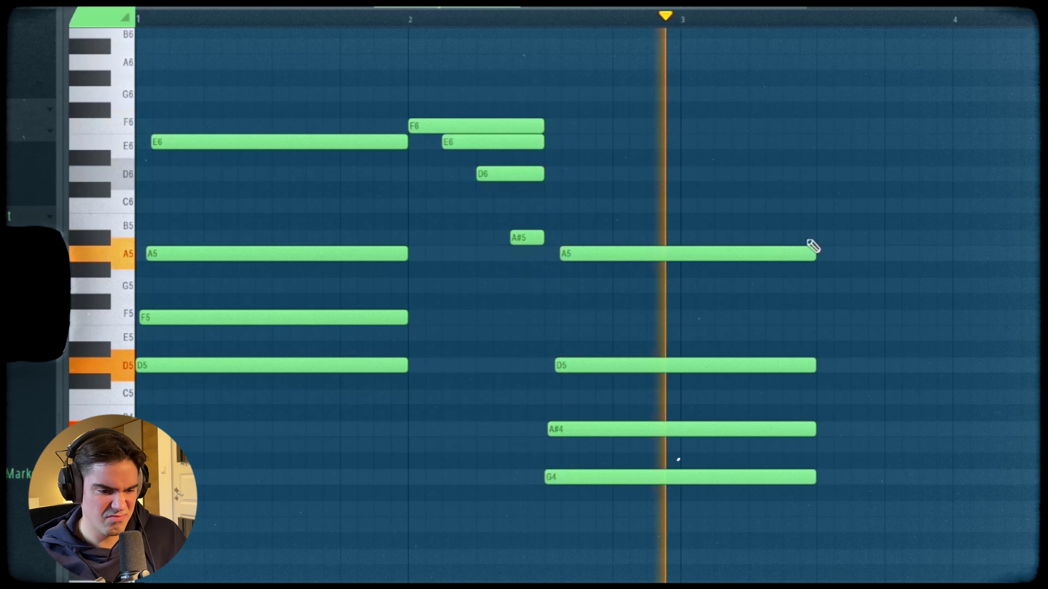
- Extend all four notes of the second chord to the start of bar 4
{"action": "left_click_drag", "start_coordinate": [857, 238], "coordinate": [856, 503]}
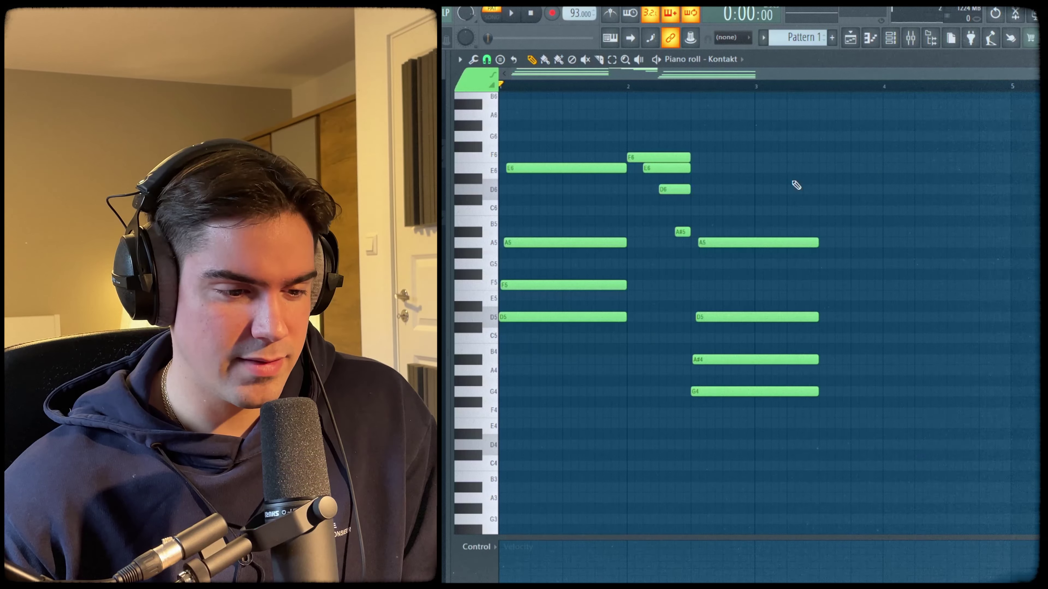
{"action": "left_click_drag", "start_coordinate": [796, 183], "coordinate": [830, 441]}
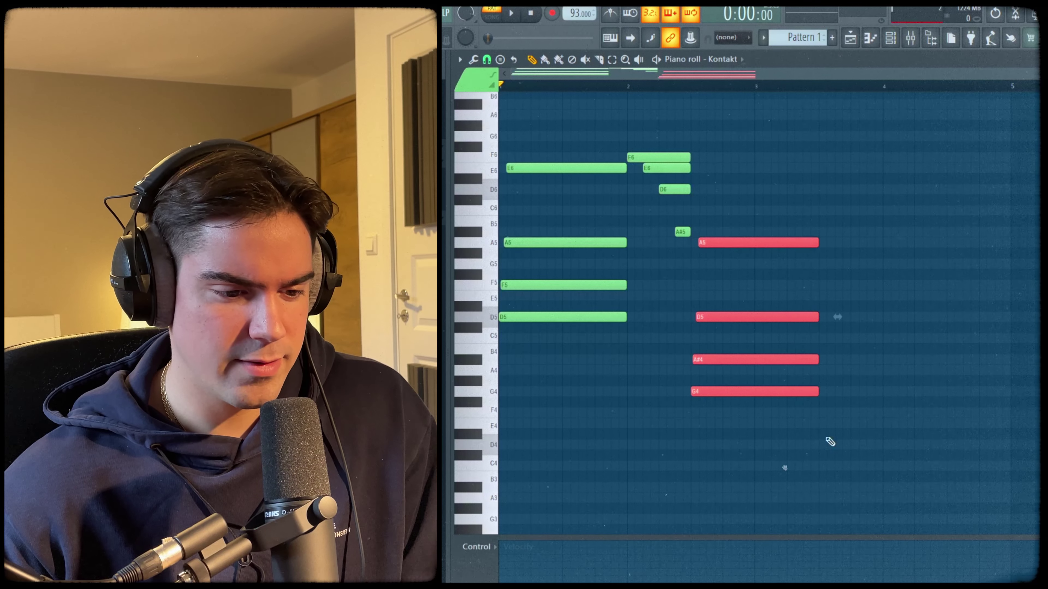
{"action": "left_click_drag", "start_coordinate": [814, 390], "coordinate": [861, 387]}
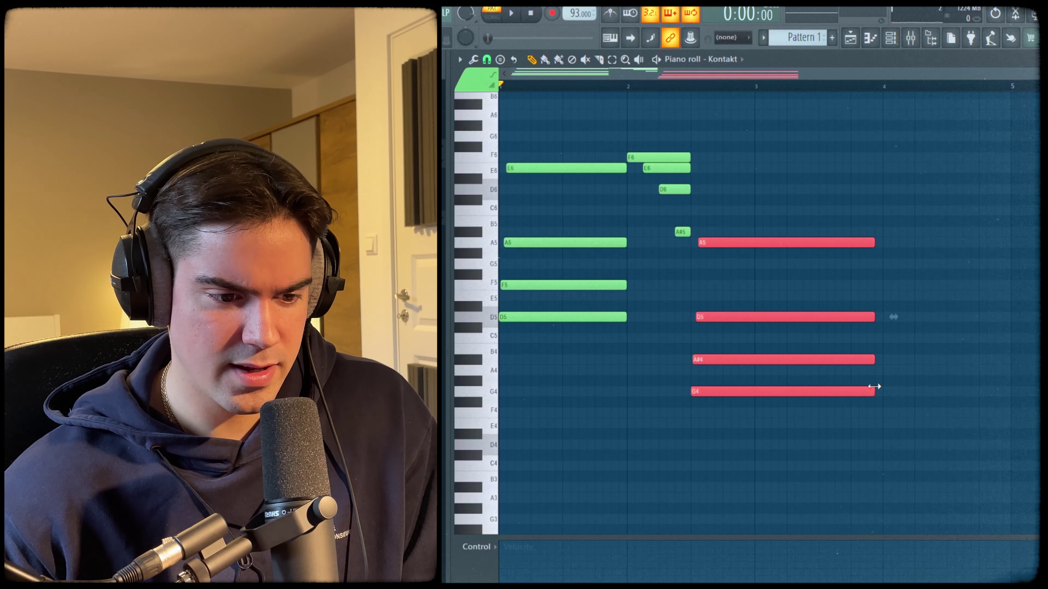
{"action": "left_click_drag", "start_coordinate": [874, 387], "coordinate": [882, 387]}
- Copy the first chord to bar 4 and transpose the copy down five semitones to an A4 root
{"action": "mouse_move", "coordinate": [561, 316]}
{"action": "left_mouse_down"}
{"action": "mouse_move", "coordinate": [910, 326]}
{"action": "mouse_move", "coordinate": [943, 311]}
{"action": "left_mouse_up"}
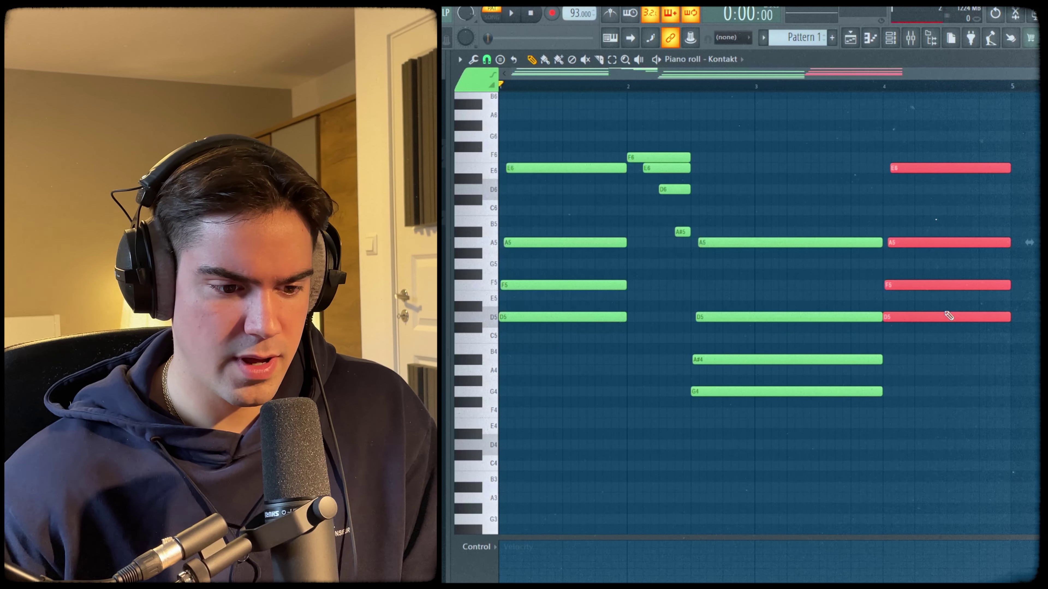
{"action": "key", "text": "shift+Down"}
{"action": "key", "text": "shift+Down"}
{"action": "key", "text": "shift+Down"}
{"action": "key", "text": "shift+Down"}
{"action": "key", "text": "shift+Down"}
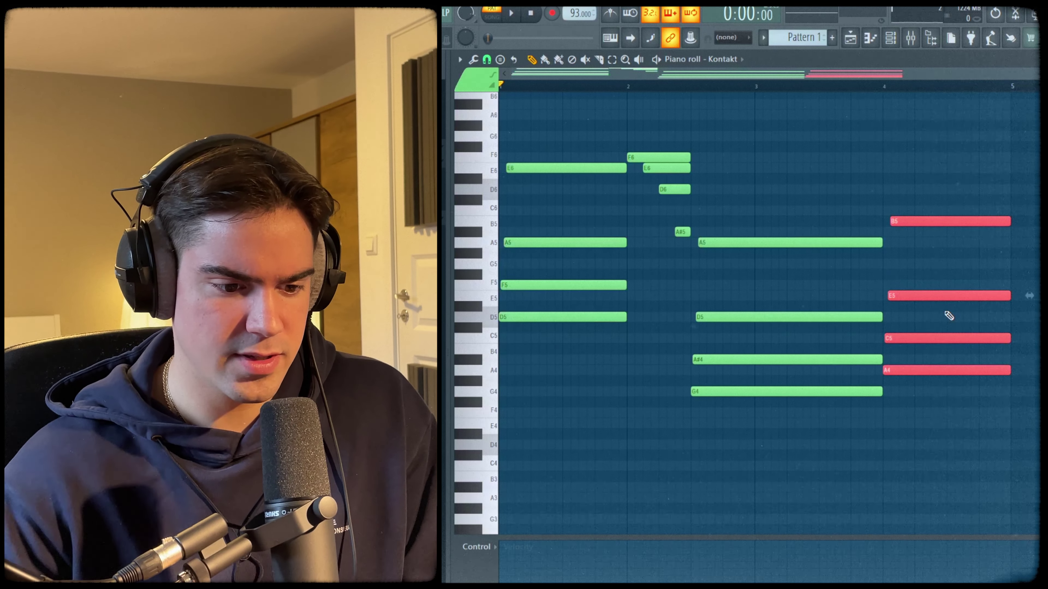
- Deselect the third chord and lower its top note to A#5
{"action": "left_click", "coordinate": [948, 329]}
{"action": "left_click_drag", "start_coordinate": [919, 267], "coordinate": [924, 471]}
{"action": "left_click", "coordinate": [930, 379], "text": "ctrl"}
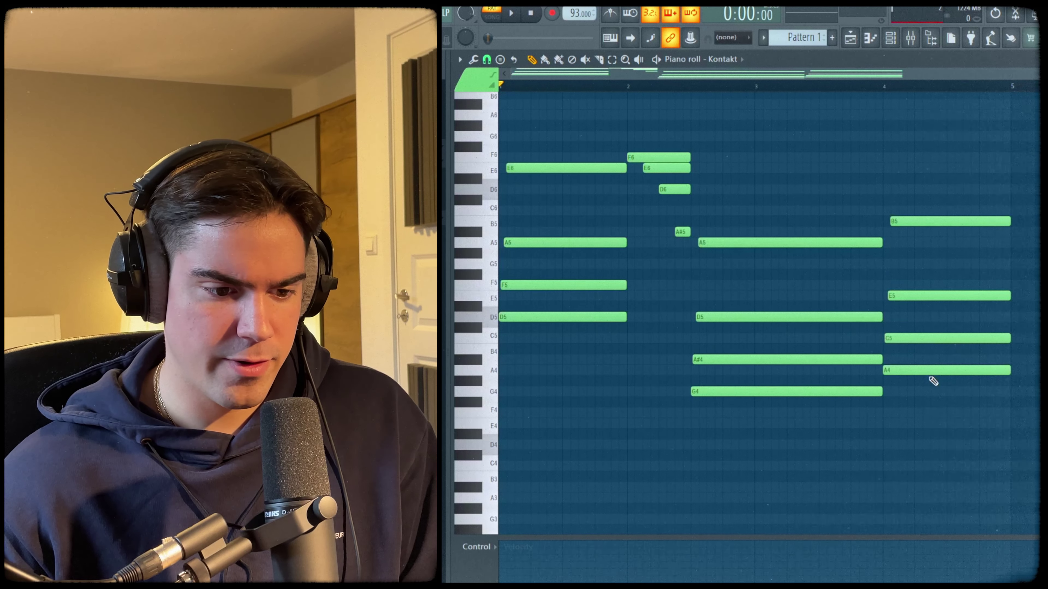
{"action": "left_click", "coordinate": [949, 222]}
{"action": "left_click_drag", "start_coordinate": [949, 223], "coordinate": [954, 228]}
{"action": "left_click_drag", "start_coordinate": [797, 194], "coordinate": [802, 397]}
{"action": "left_click_drag", "start_coordinate": [762, 174], "coordinate": [790, 398]}
{"action": "left_click", "coordinate": [765, 197], "text": "ctrl"}
{"action": "left_click_drag", "start_coordinate": [761, 185], "coordinate": [850, 397]}
{"action": "left_click_drag", "start_coordinate": [797, 198], "coordinate": [826, 422]}
{"action": "left_click", "coordinate": [804, 305], "text": "ctrl"}
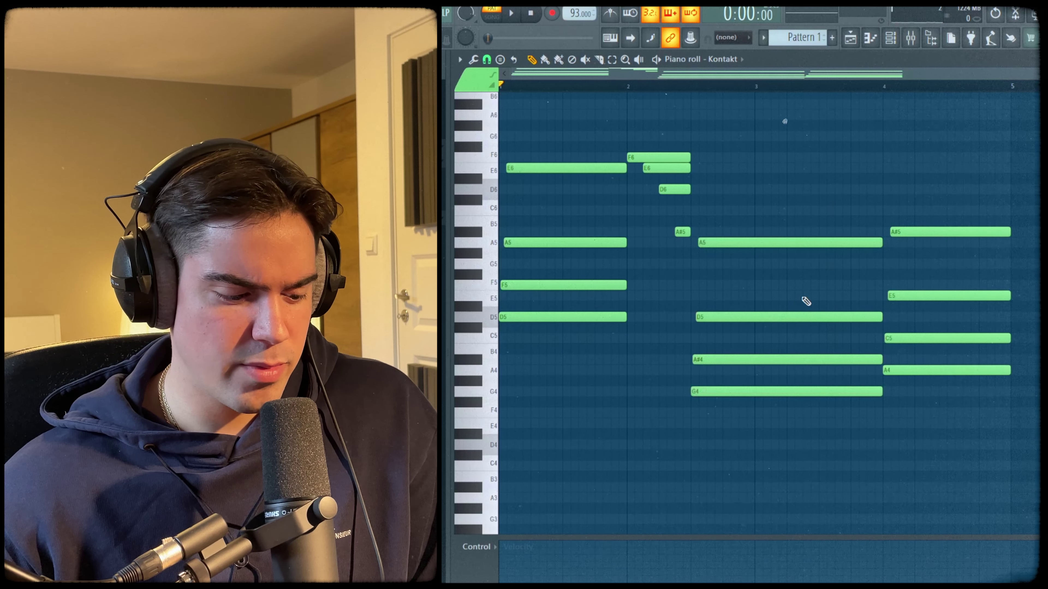
- Add a G6 note midway through bar 3 and a short A#5 before bar 4, and split the G4 note under the G6 start
{"action": "left_click", "coordinate": [821, 136]}
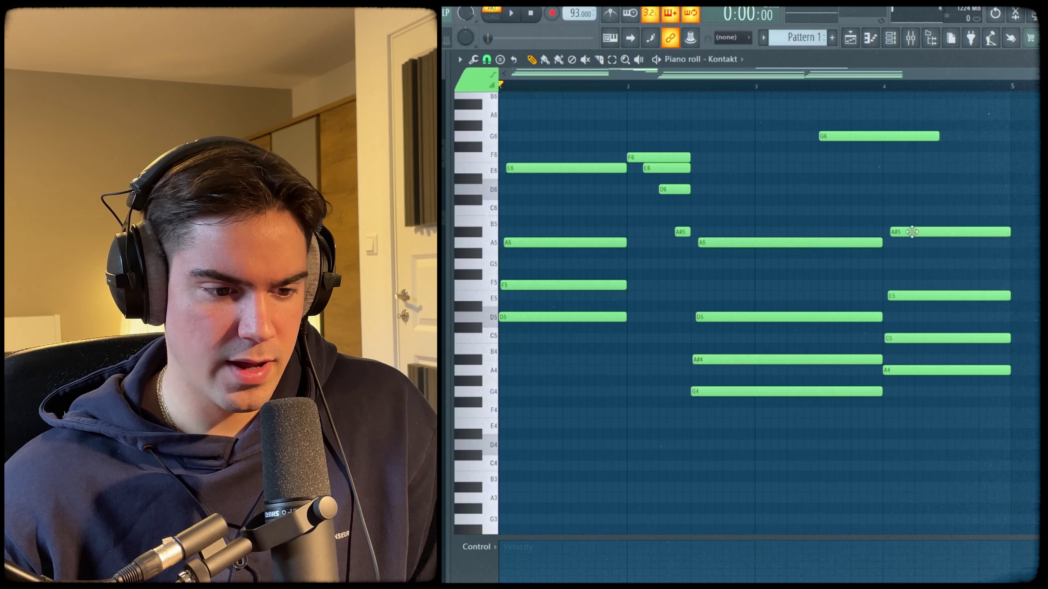
{"action": "left_click_drag", "start_coordinate": [915, 232], "coordinate": [877, 232]}
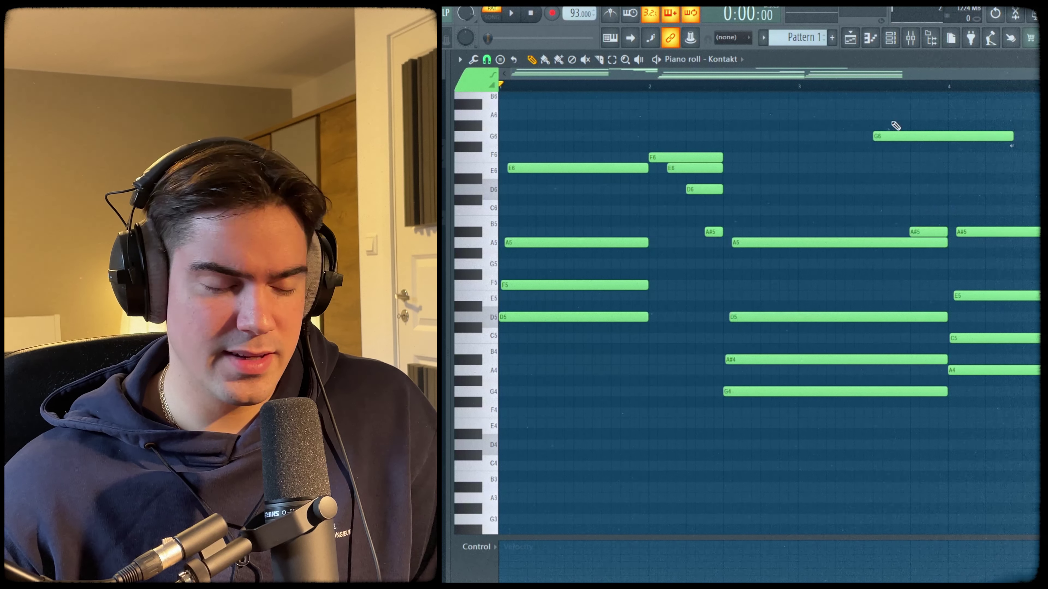
{"action": "left_click_drag", "start_coordinate": [915, 99], "coordinate": [806, 421]}
{"action": "left_click", "coordinate": [864, 384]}
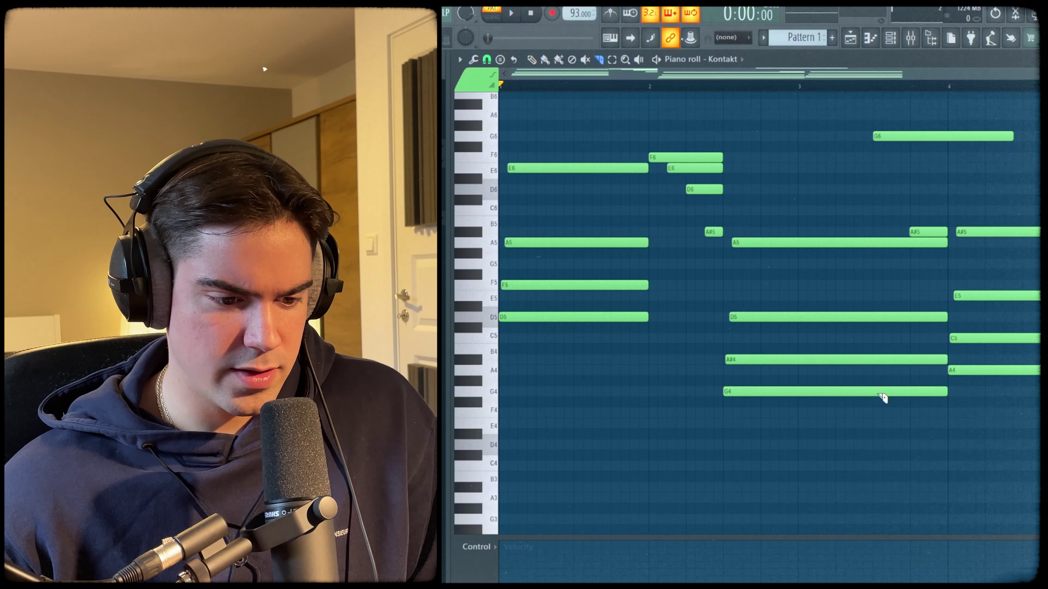
{"action": "left_click", "coordinate": [873, 392]}
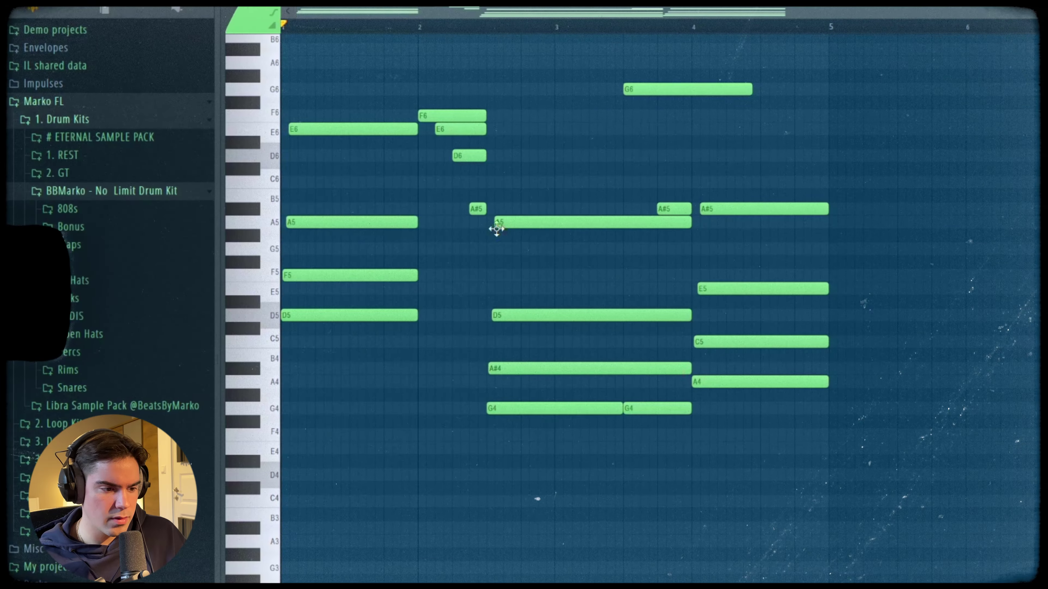
{"action": "key", "text": "space"}
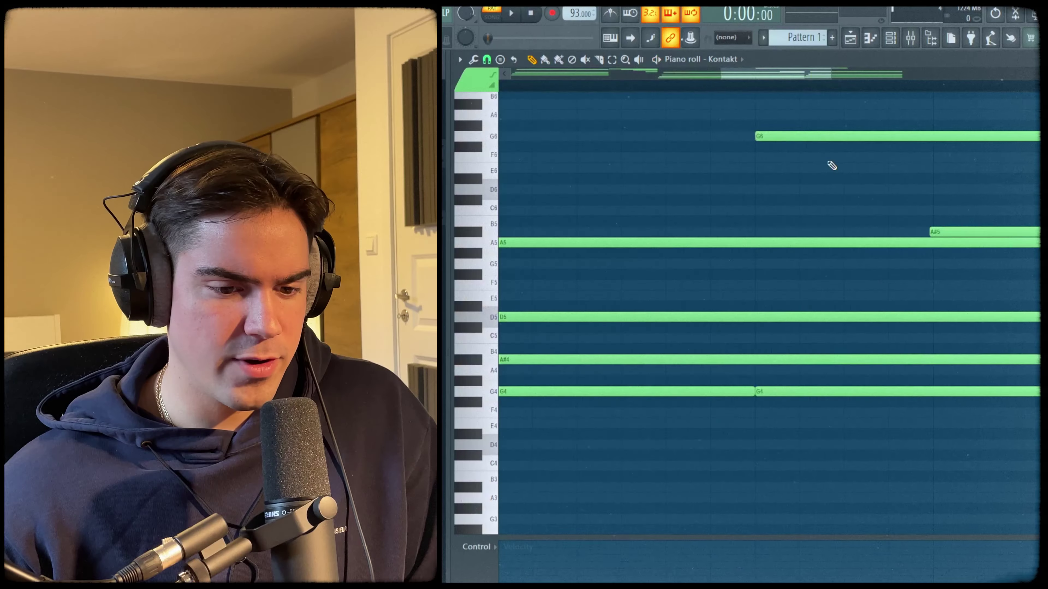
- Nudge the G6 note slightly later than the split G4, and add an A5 note in the last quarter of bar 4
{"action": "left_click", "coordinate": [822, 137]}
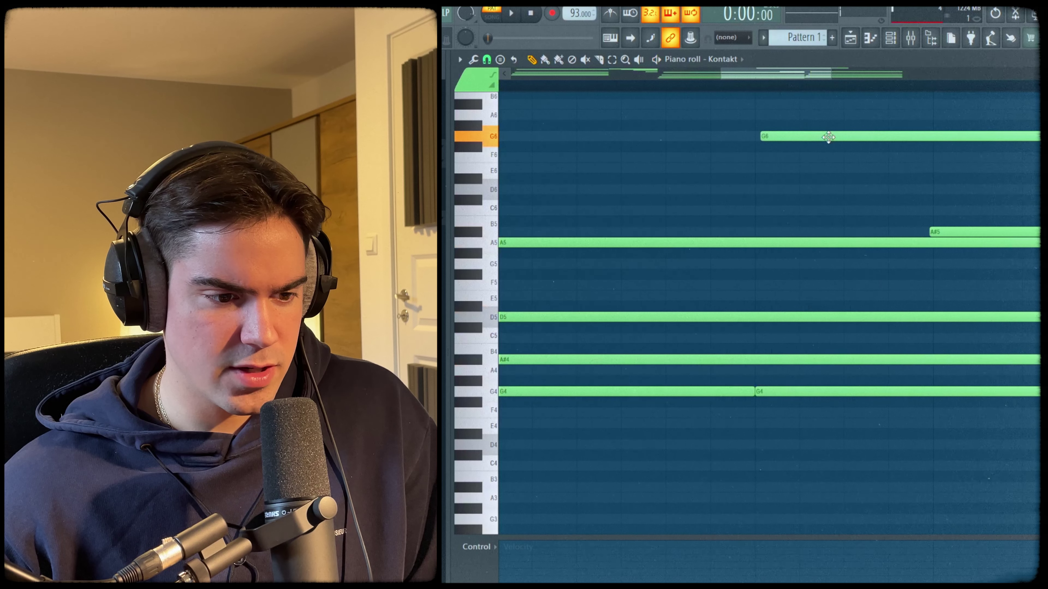
{"action": "left_click", "coordinate": [779, 390], "text": "ctrl"}
{"action": "left_click_drag", "start_coordinate": [770, 110], "coordinate": [779, 161]}
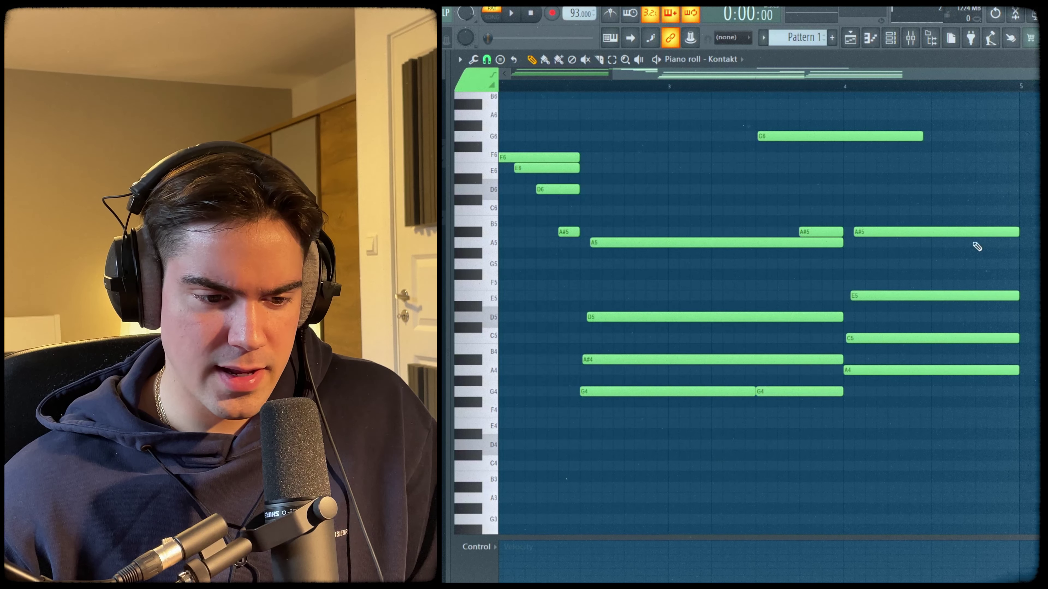
{"action": "left_click", "coordinate": [981, 243]}
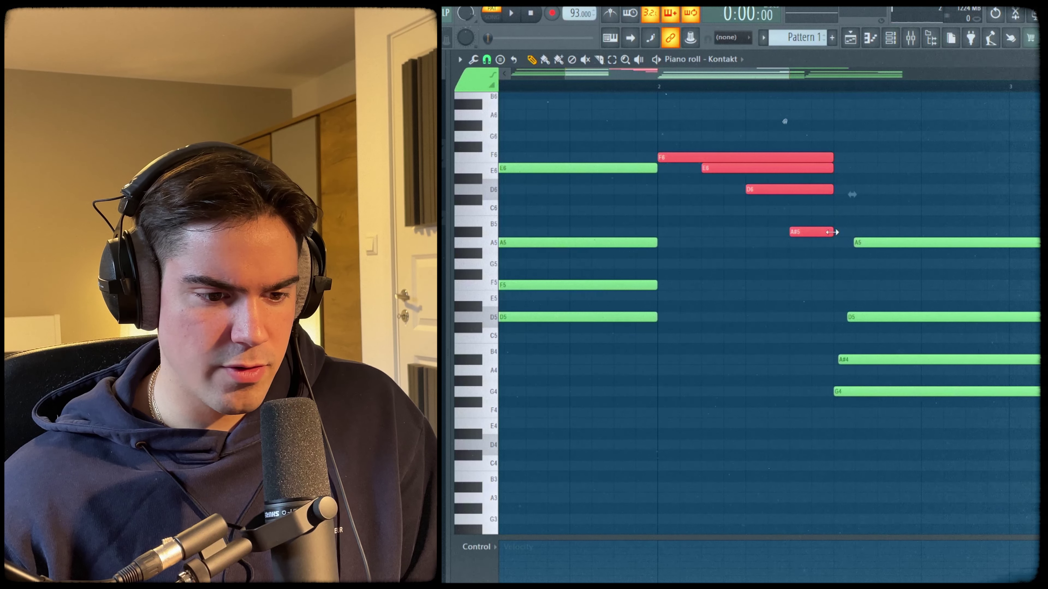
- Lengthen the D6 and A#5 notes of the bar 2 run over the second chord, ending A#5 at bar 3
{"action": "left_click_drag", "start_coordinate": [832, 232], "coordinate": [1008, 232]}
{"action": "left_click", "coordinate": [1010, 144]}
{"action": "left_click_drag", "start_coordinate": [1007, 155], "coordinate": [1007, 170]}
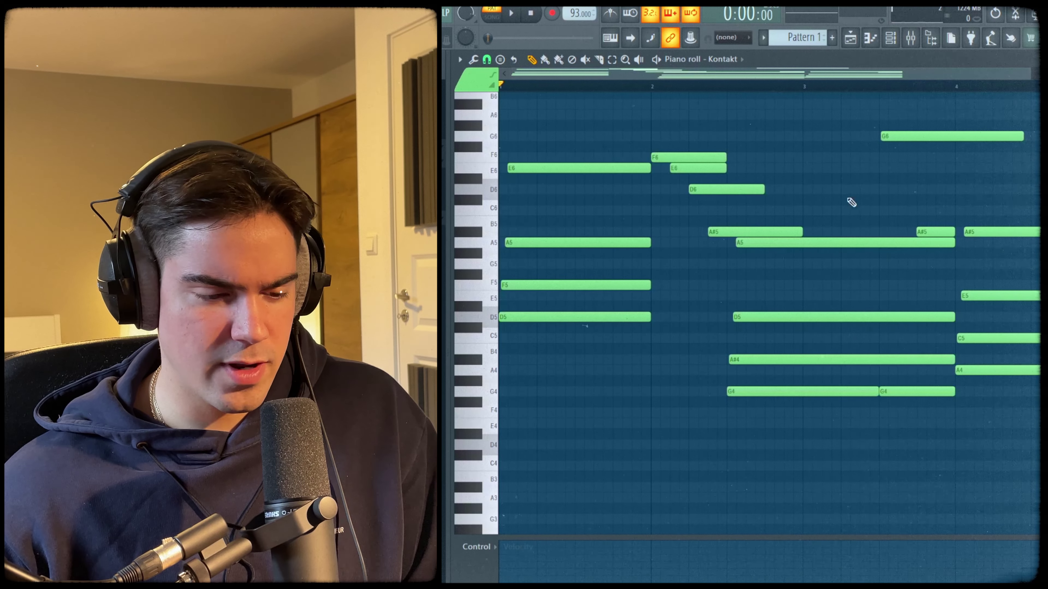
{"action": "left_click_drag", "start_coordinate": [842, 193], "coordinate": [908, 406]}
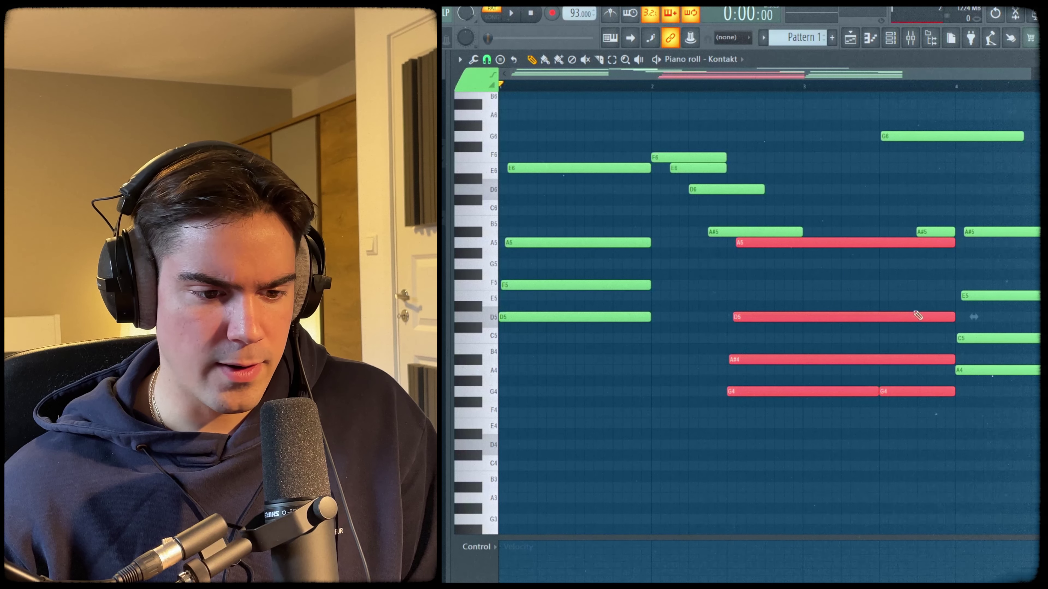
{"action": "left_click", "coordinate": [900, 299], "text": "ctrl"}
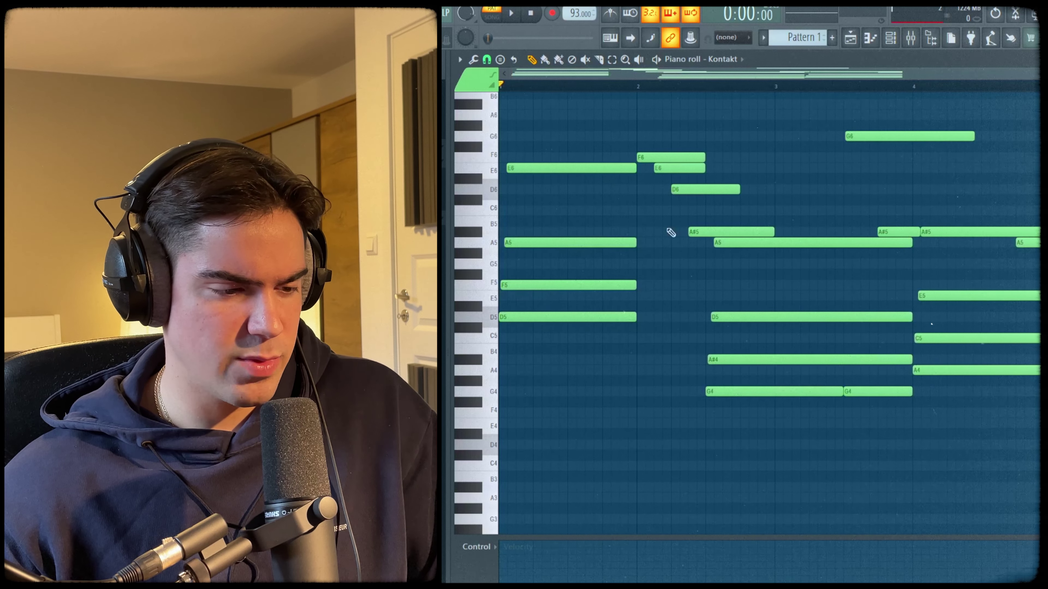
- Shape the first chord's note velocities to rise across the strum, and slope the velocities of the four-note run in bar 2 downward
{"action": "left_click_drag", "start_coordinate": [579, 132], "coordinate": [569, 321]}
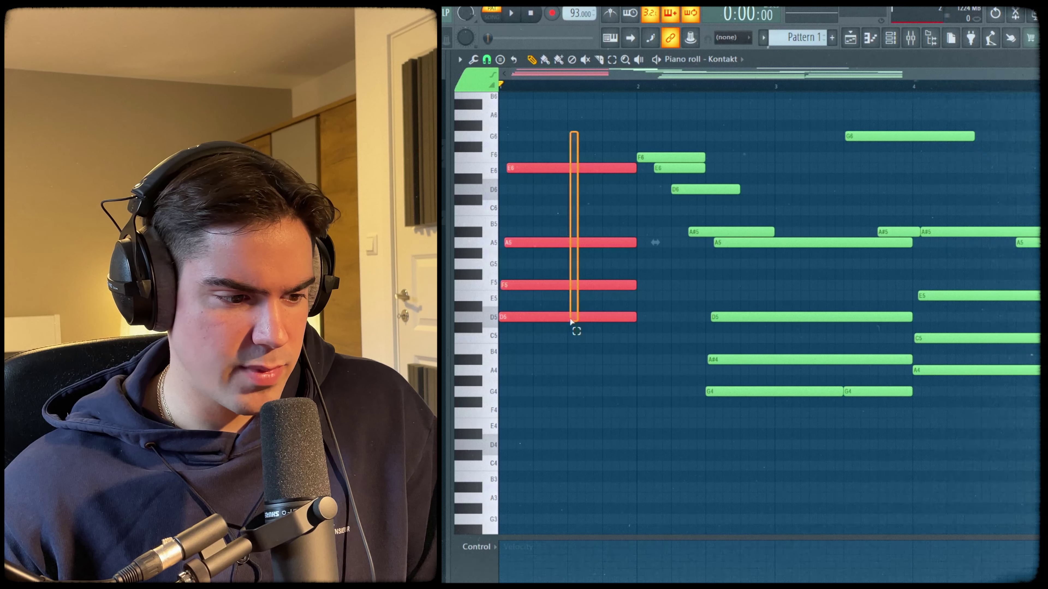
{"action": "left_click", "coordinate": [554, 385]}
{"action": "left_click_drag", "start_coordinate": [549, 378], "coordinate": [590, 110]}
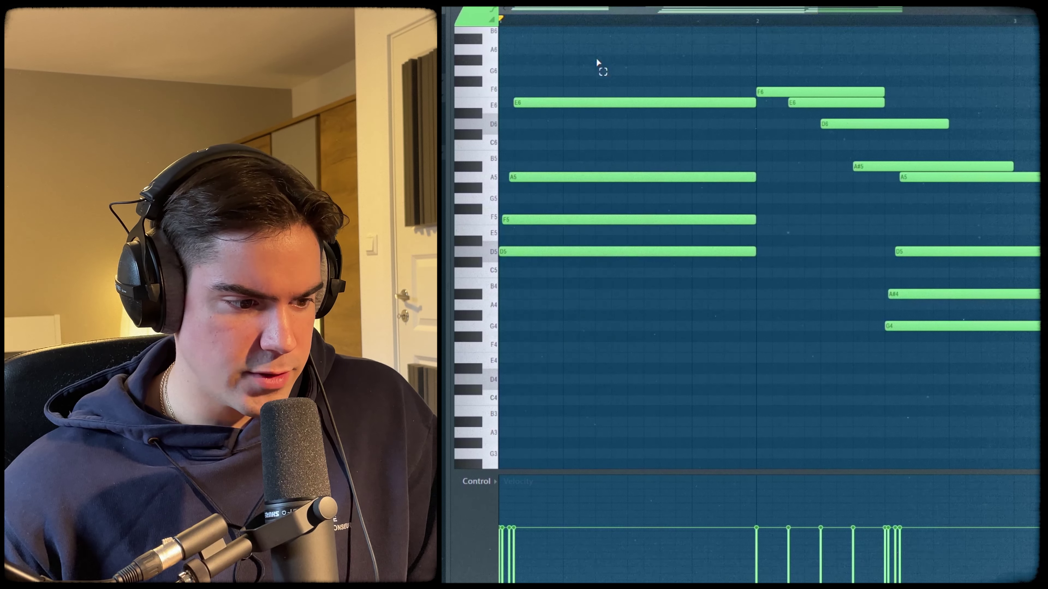
{"action": "left_click_drag", "start_coordinate": [596, 43], "coordinate": [574, 378]}
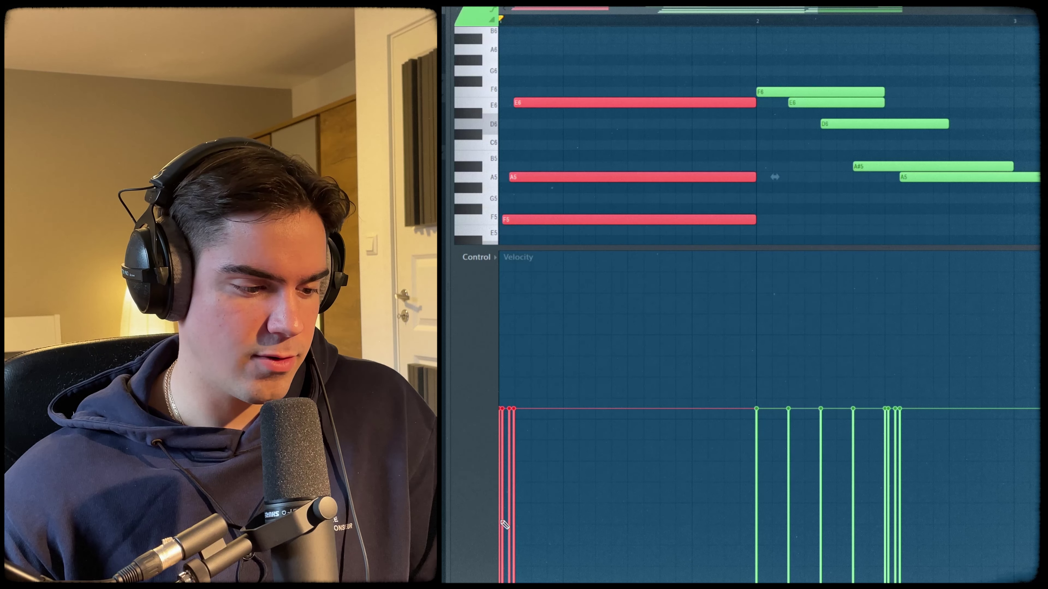
{"action": "mouse_move", "coordinate": [504, 518]}
{"action": "left_mouse_down"}
{"action": "mouse_move", "coordinate": [503, 456]}
{"action": "mouse_move", "coordinate": [548, 349]}
{"action": "left_mouse_up"}
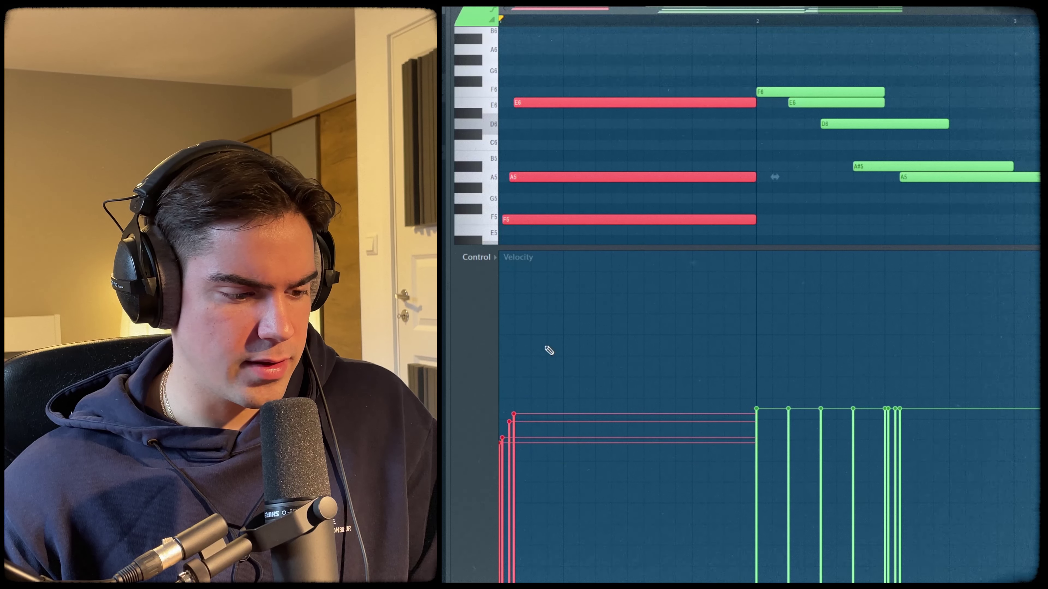
{"action": "left_click_drag", "start_coordinate": [698, 76], "coordinate": [763, 196]}
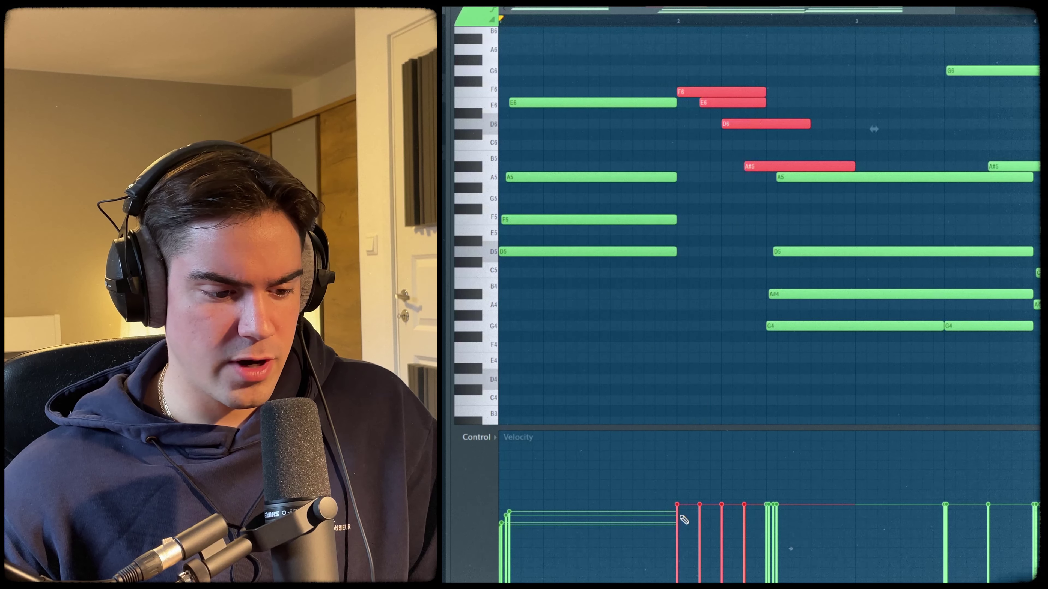
{"action": "left_click_drag", "start_coordinate": [678, 508], "coordinate": [750, 560]}
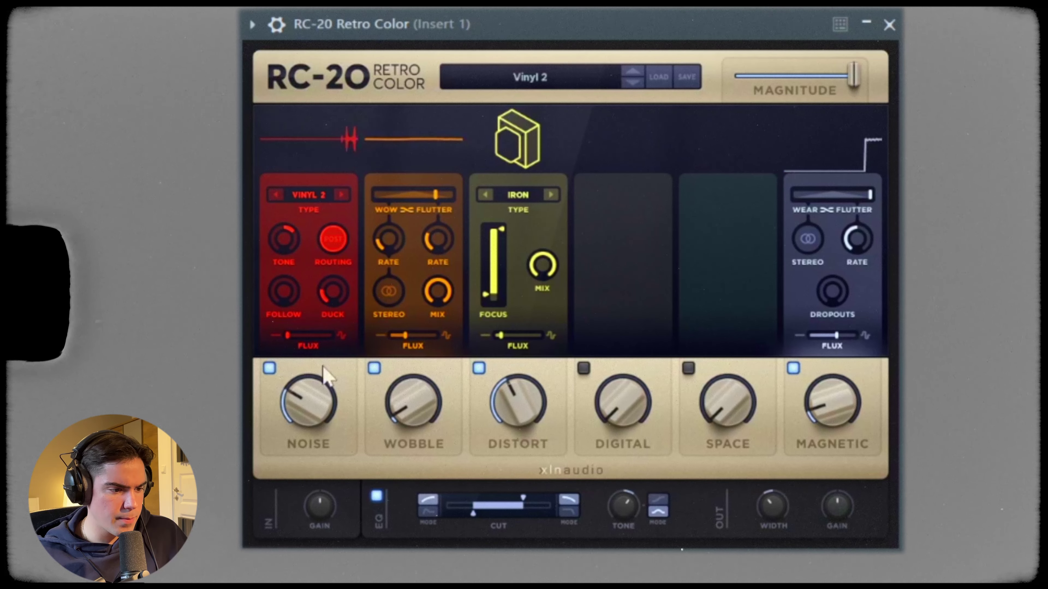
- Set the Noise amount in RC-20 Retro Color to 15% and its Follow control to 24%
{"action": "left_click_drag", "start_coordinate": [493, 210], "coordinate": [491, 225]}
{"action": "left_click_drag", "start_coordinate": [315, 408], "coordinate": [312, 435]}
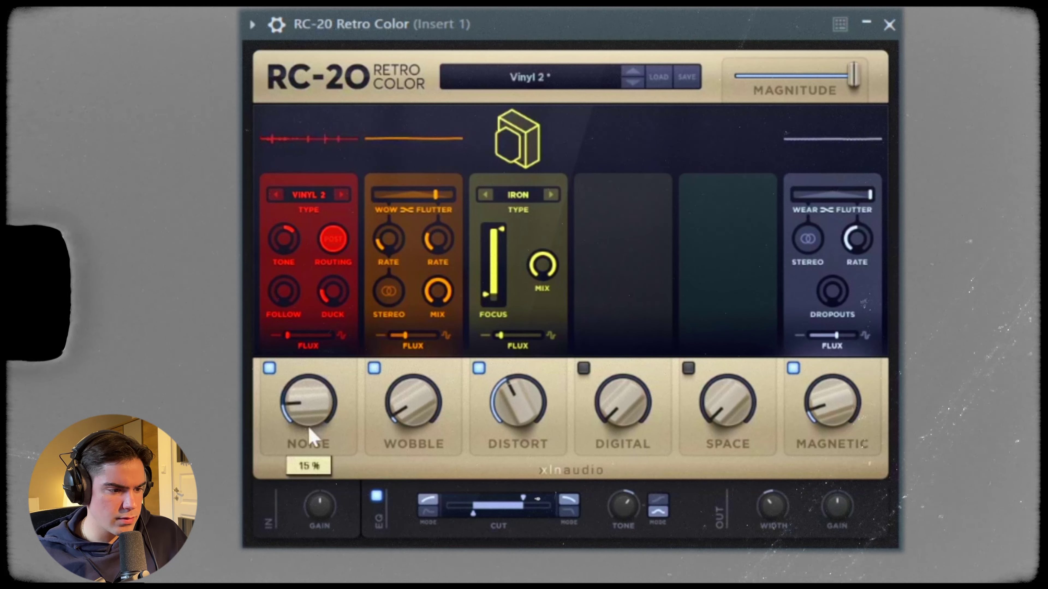
{"action": "mouse_move", "coordinate": [291, 280]}
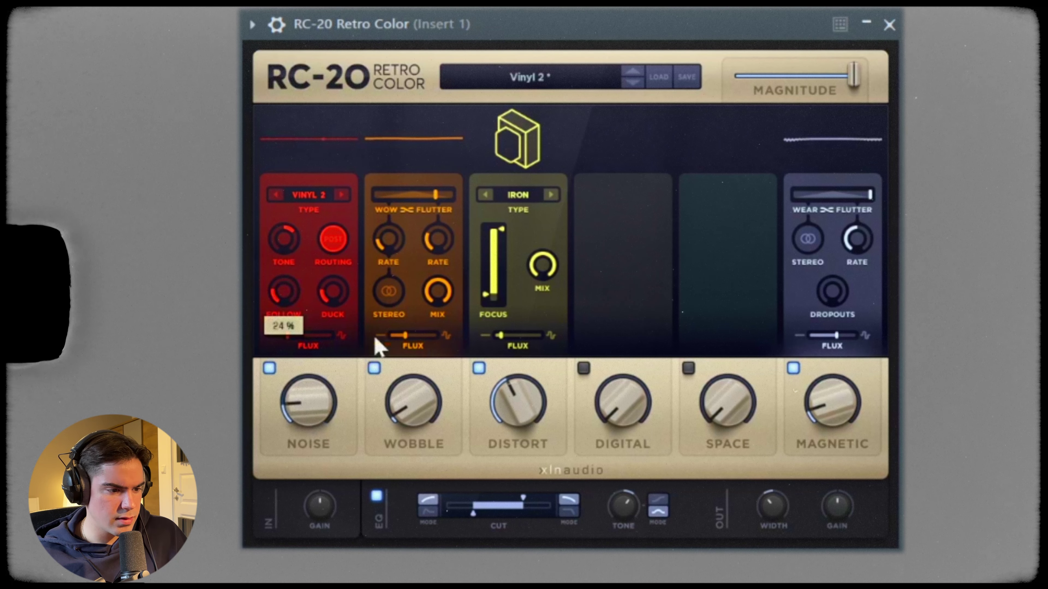
{"action": "mouse_move", "coordinate": [850, 86]}
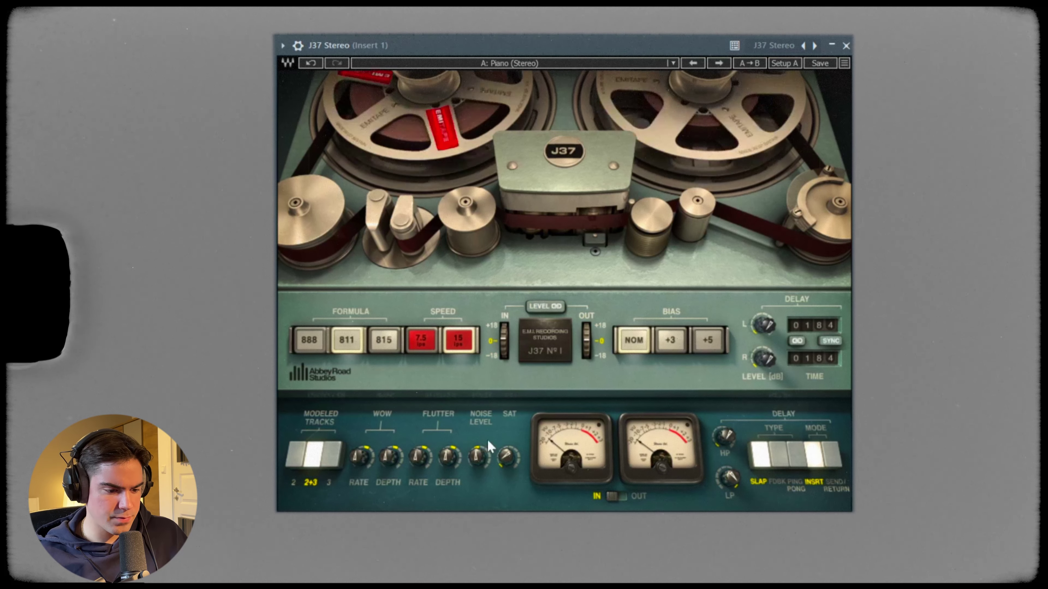
- Adjust the noise level on the J37 tape effect on Insert 1
{"action": "left_click_drag", "start_coordinate": [478, 456], "coordinate": [478, 438]}
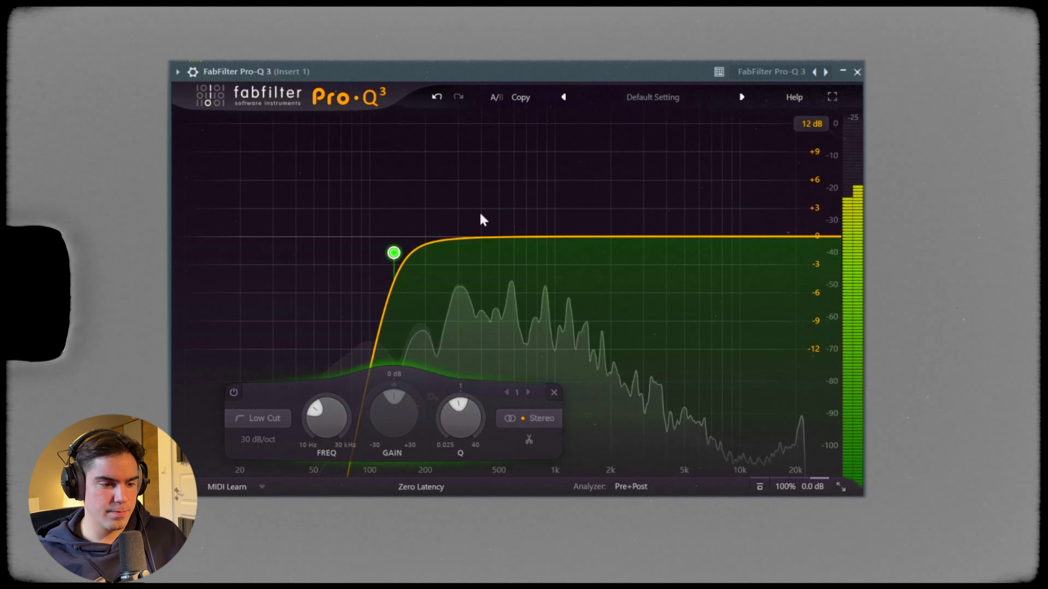
- Move the Insert 1 EQ's low cut slightly higher, and add a second band in the upper range, shifting it lower in frequency
{"action": "mouse_move", "coordinate": [394, 254]}
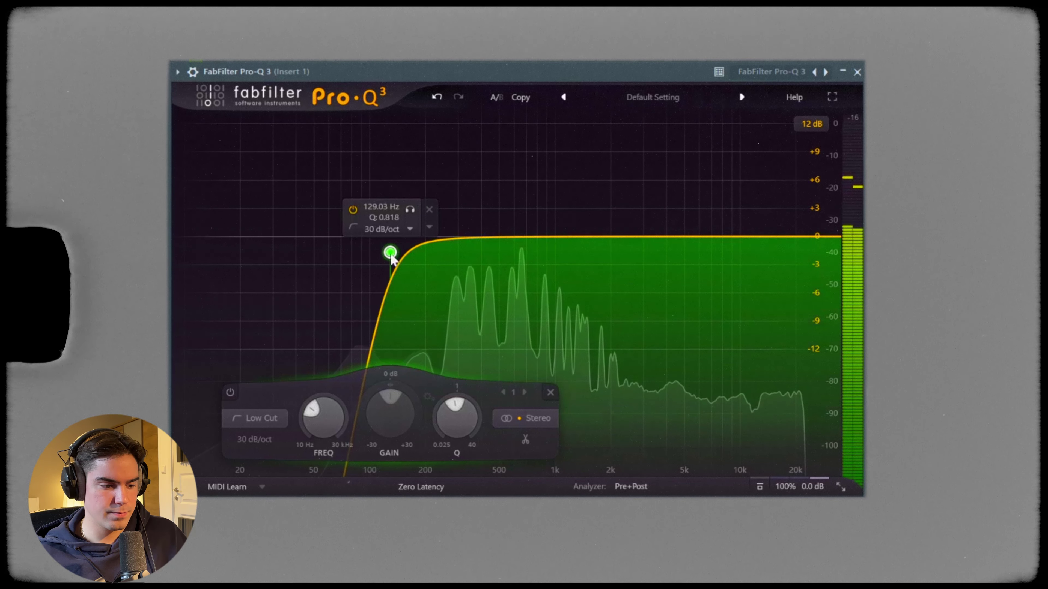
{"action": "left_click_drag", "start_coordinate": [394, 256], "coordinate": [401, 268]}
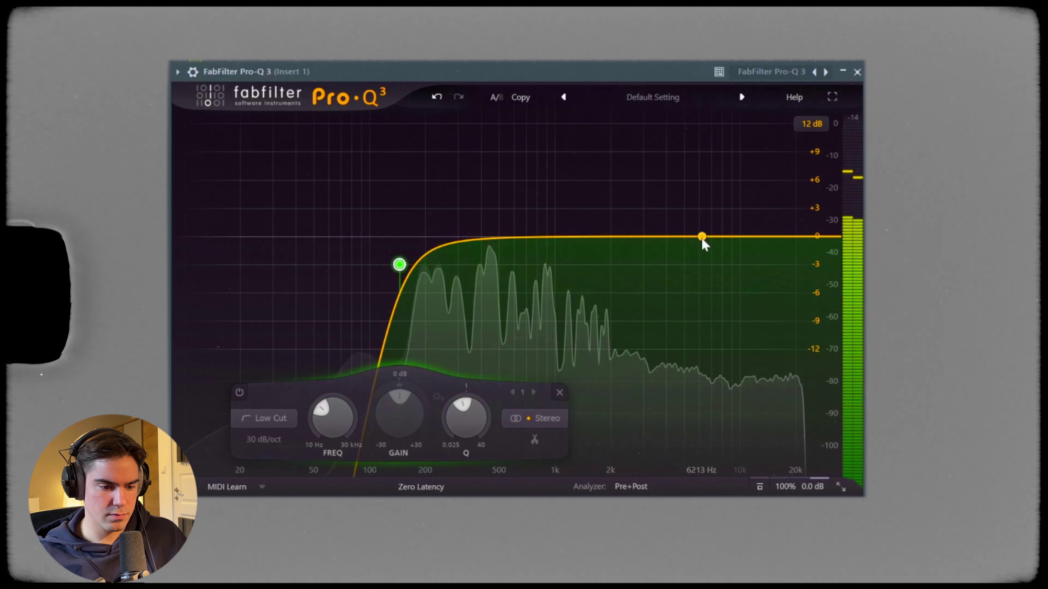
{"action": "left_click", "coordinate": [669, 254]}
{"action": "left_click_drag", "start_coordinate": [668, 253], "coordinate": [623, 260]}
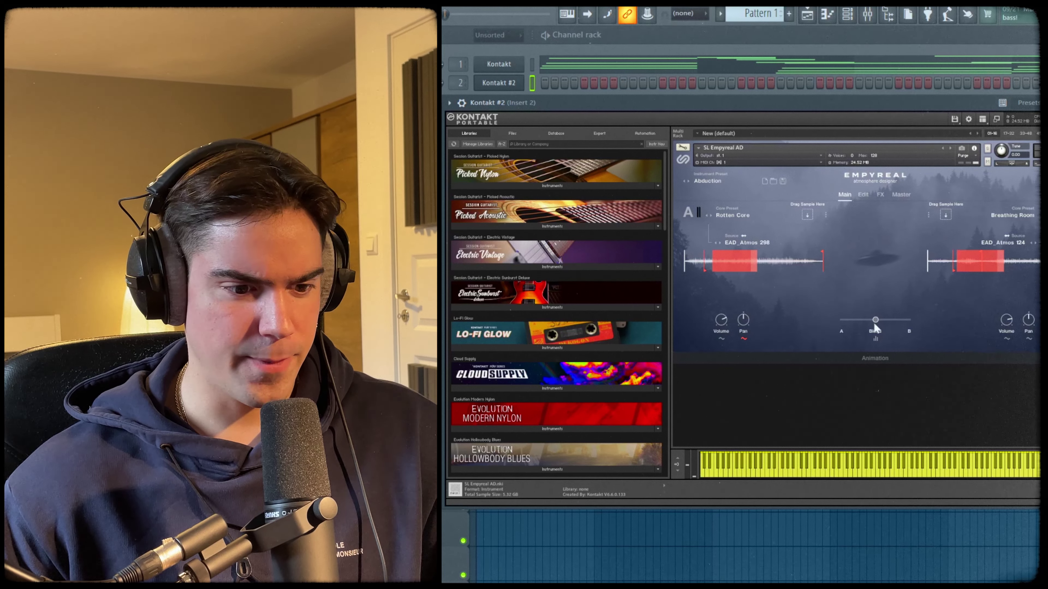
- Load the Any Second preset from the Empyreal instrument browser on the Kontakt #2 channel
{"action": "left_click", "coordinate": [817, 190]}
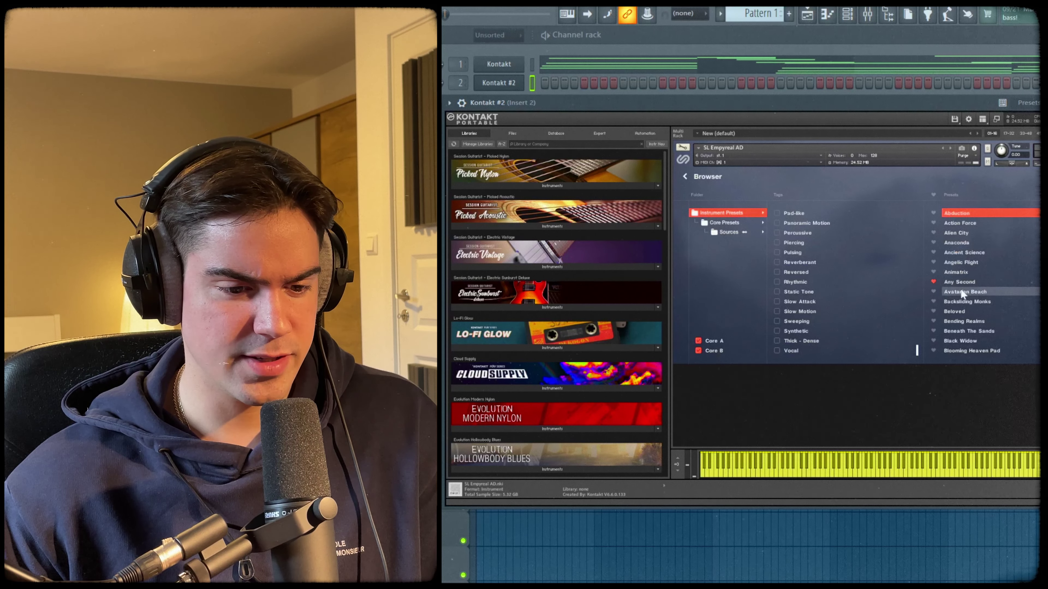
{"action": "left_click", "coordinate": [986, 282]}
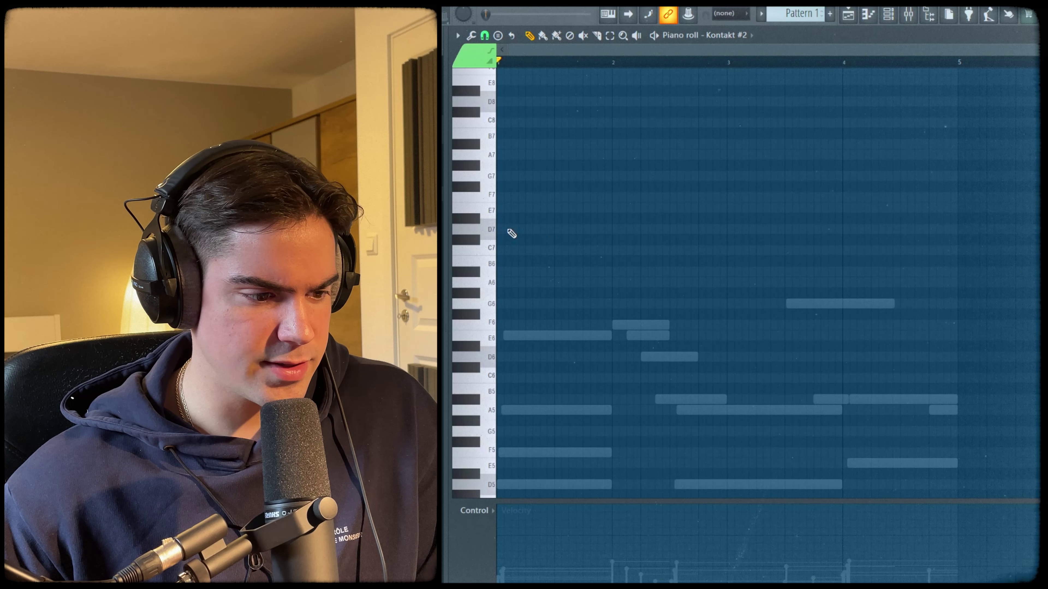
{"action": "scroll", "coordinate": [679, 243], "scroll_direction": "down", "scroll_amount": 3}
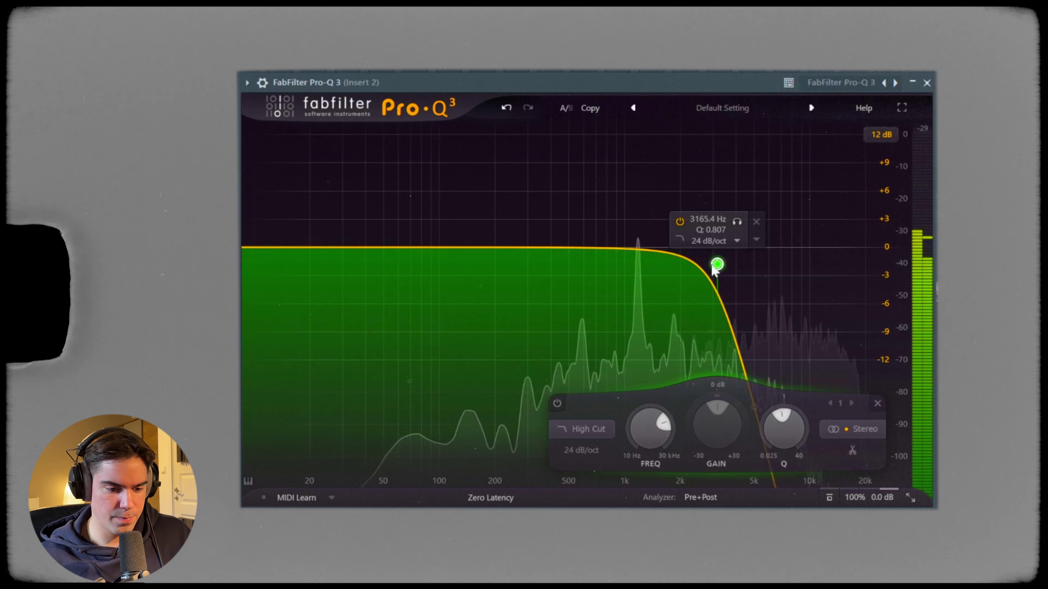
- Lower the high-cut frequency slightly in the Insert 2 Pro-Q 3
{"action": "mouse_move", "coordinate": [713, 267]}
{"action": "left_mouse_down"}
{"action": "mouse_move", "coordinate": [701, 267]}
{"action": "mouse_move", "coordinate": [708, 286]}
{"action": "left_mouse_up"}
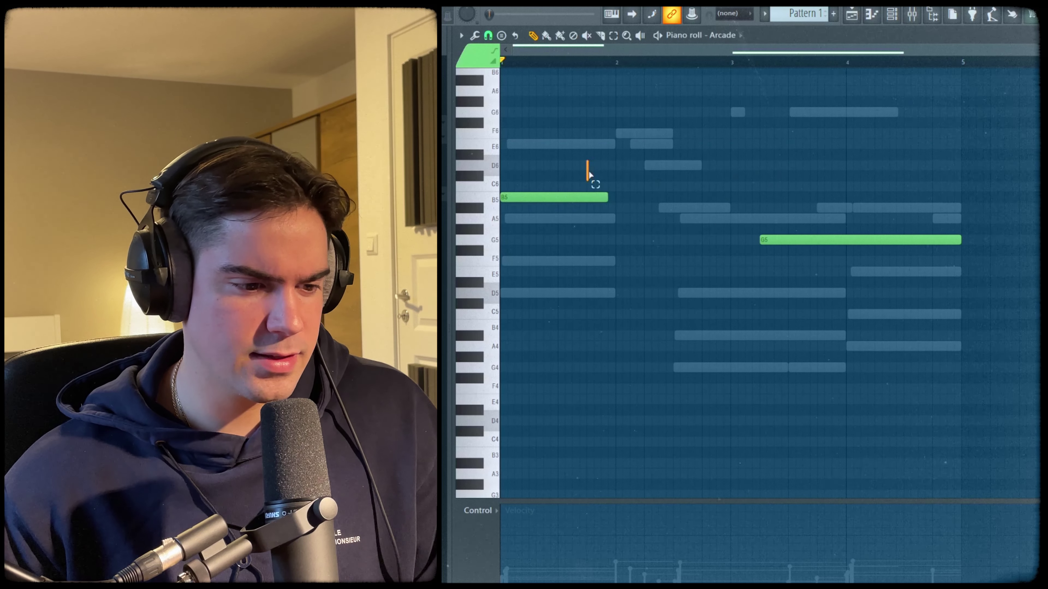
- Select the B5 and G5 notes of the Arcade part in the piano roll
{"action": "left_click_drag", "start_coordinate": [591, 172], "coordinate": [848, 328]}
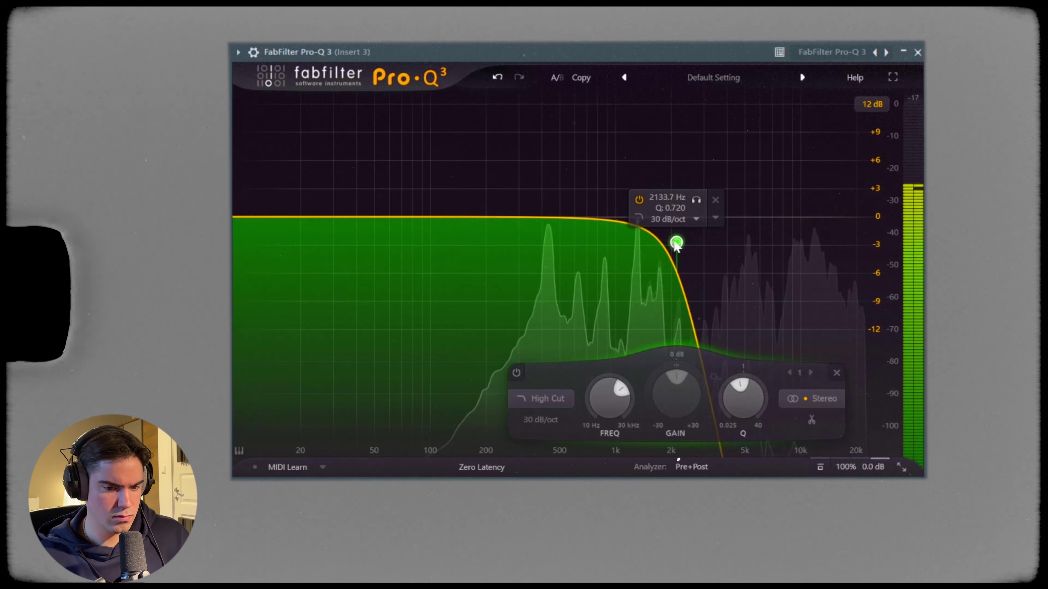
- Pull the Insert 3 EQ's high-cut point slightly down, and raise the Wet Delay amount of the Arcade Dream Team instrument
{"action": "left_click_drag", "start_coordinate": [675, 243], "coordinate": [677, 252]}
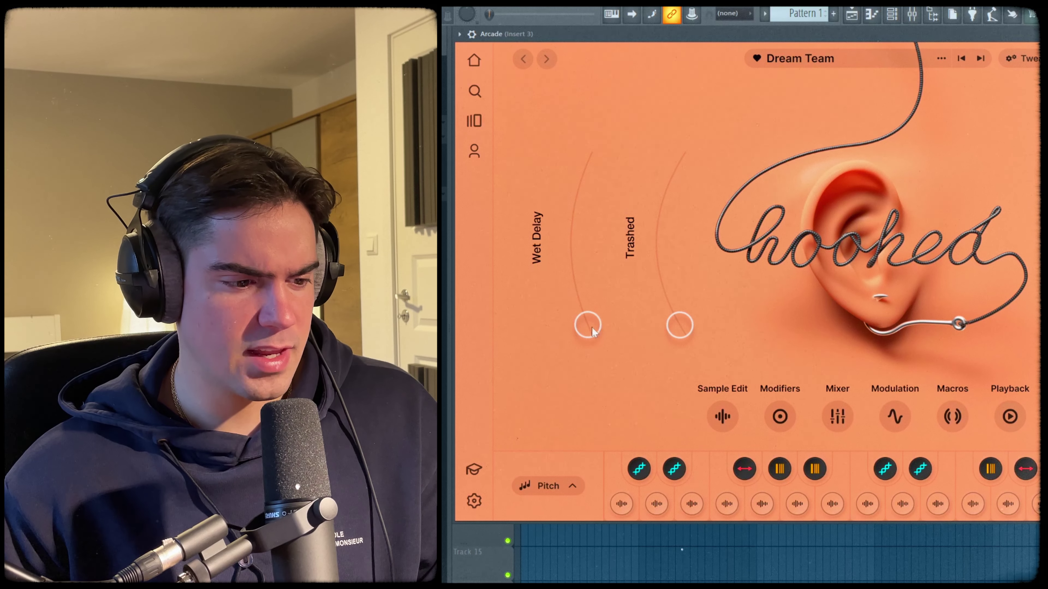
{"action": "left_click_drag", "start_coordinate": [590, 327], "coordinate": [575, 205]}
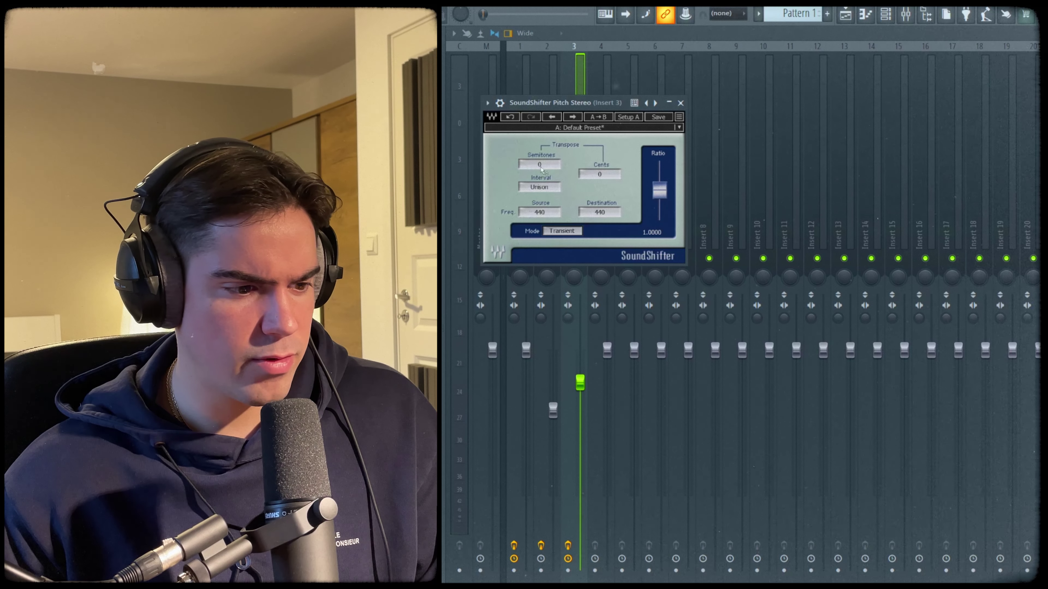
- Transpose Insert 3 up by 13 cents in SoundShifter Pitch and raise its ratio
{"action": "left_click_drag", "start_coordinate": [600, 175], "coordinate": [601, 164]}
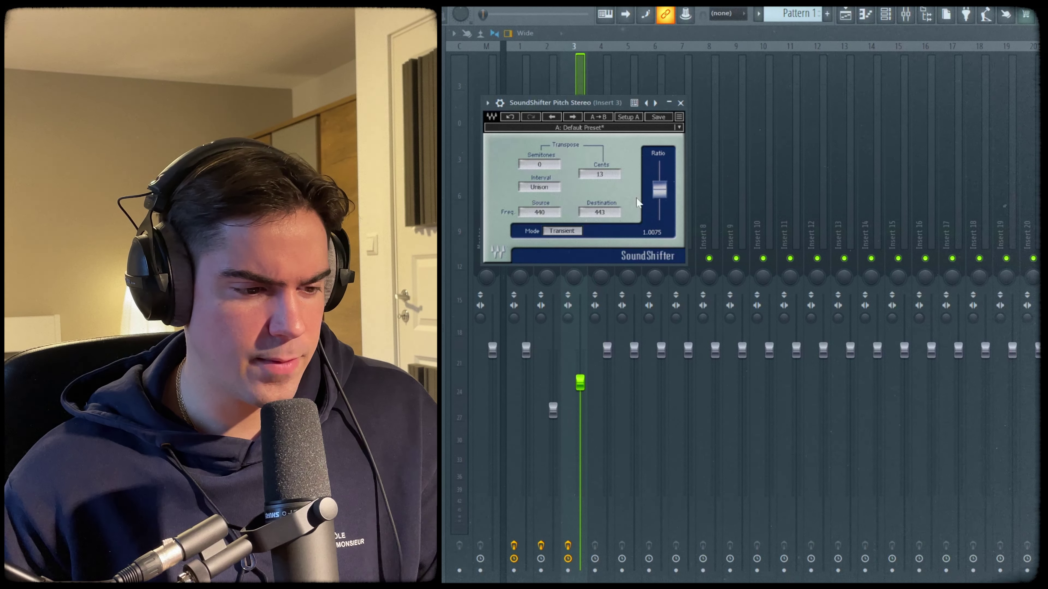
{"action": "left_click_drag", "start_coordinate": [660, 191], "coordinate": [660, 169]}
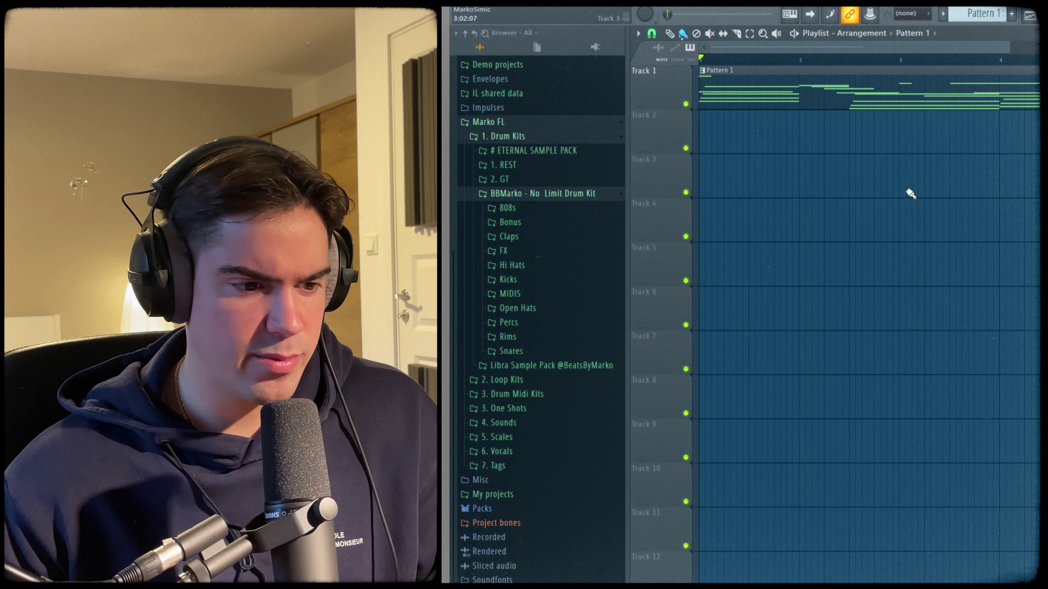
- Open the FX folder of the No Limit Drum Kit and pick the [Texture] What Birds sample
{"action": "left_click", "coordinate": [538, 258]}
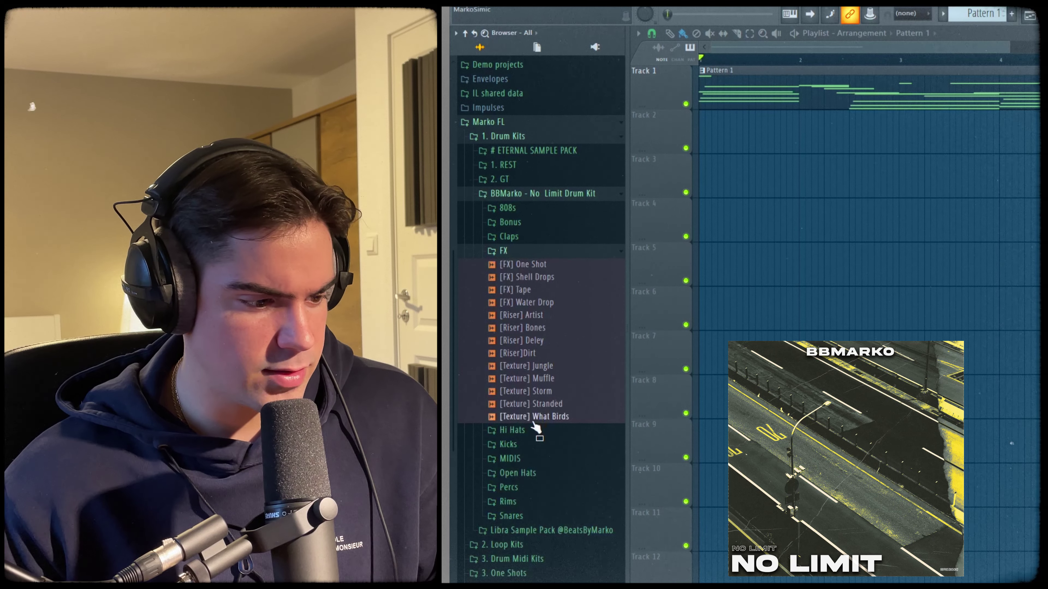
{"action": "left_click_drag", "start_coordinate": [533, 426], "coordinate": [529, 428]}
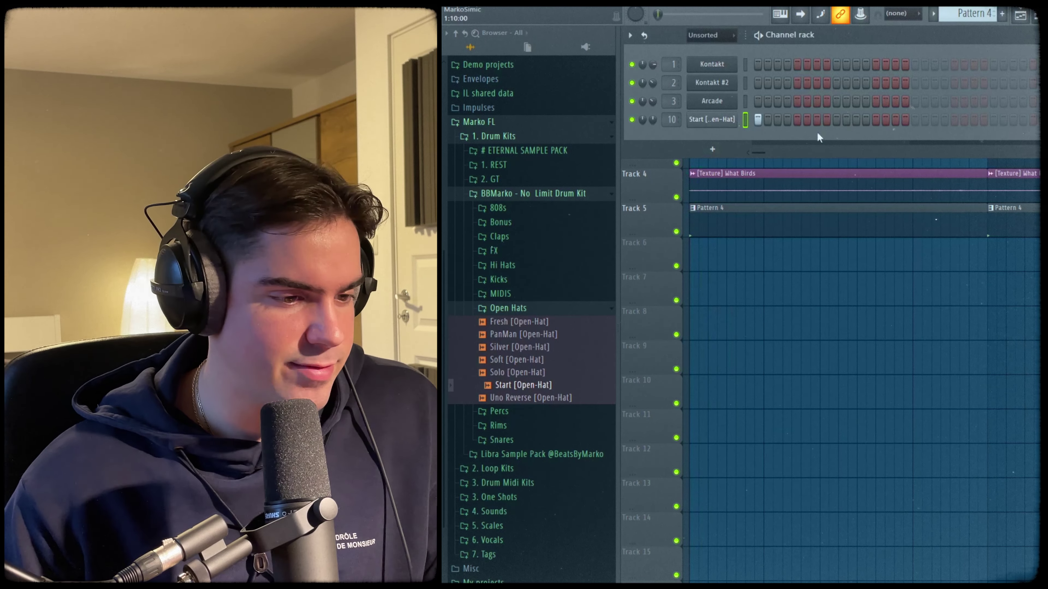
- View the sampler settings and waveform of the Start [Open-Hat] channel
{"action": "left_click", "coordinate": [726, 124]}
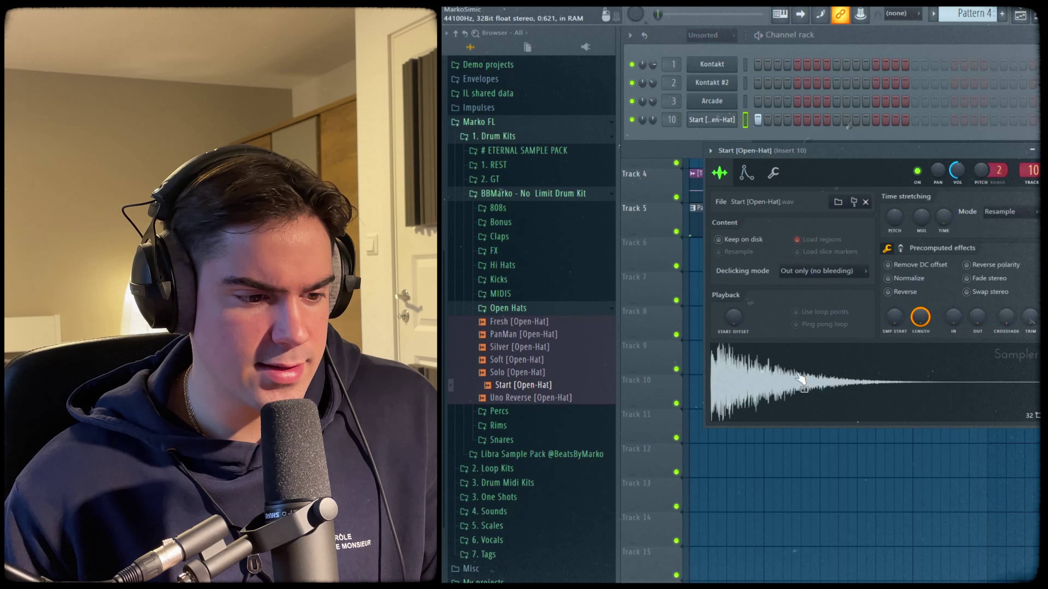
{"action": "key", "text": "Escape"}
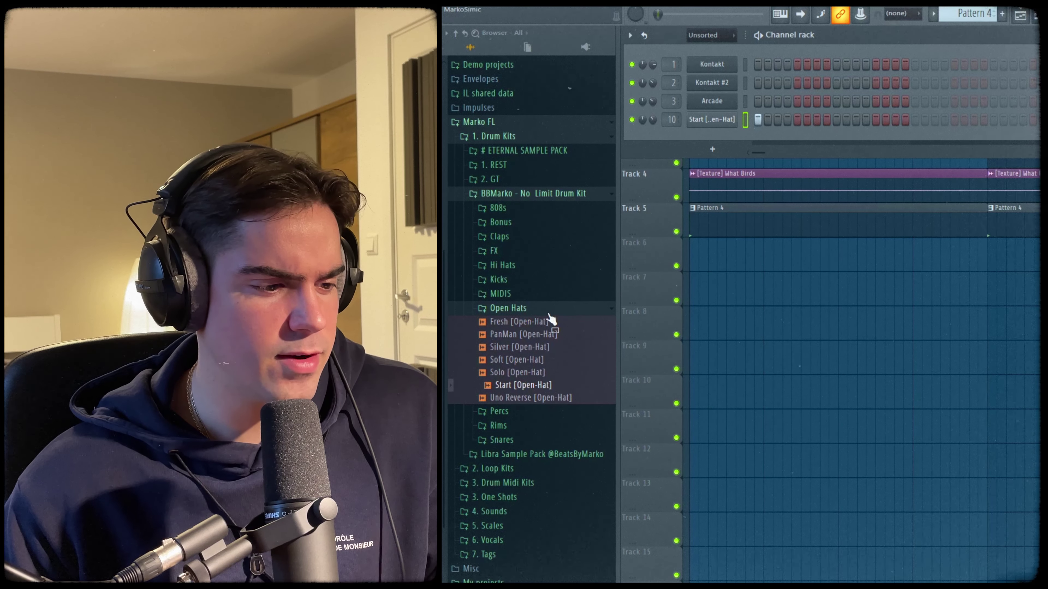
- Add the Phone [Clap] sample from the drum kit's Claps folder as a new channel in the channel rack
{"action": "left_click", "coordinate": [499, 236]}
{"action": "left_click", "coordinate": [517, 301]}
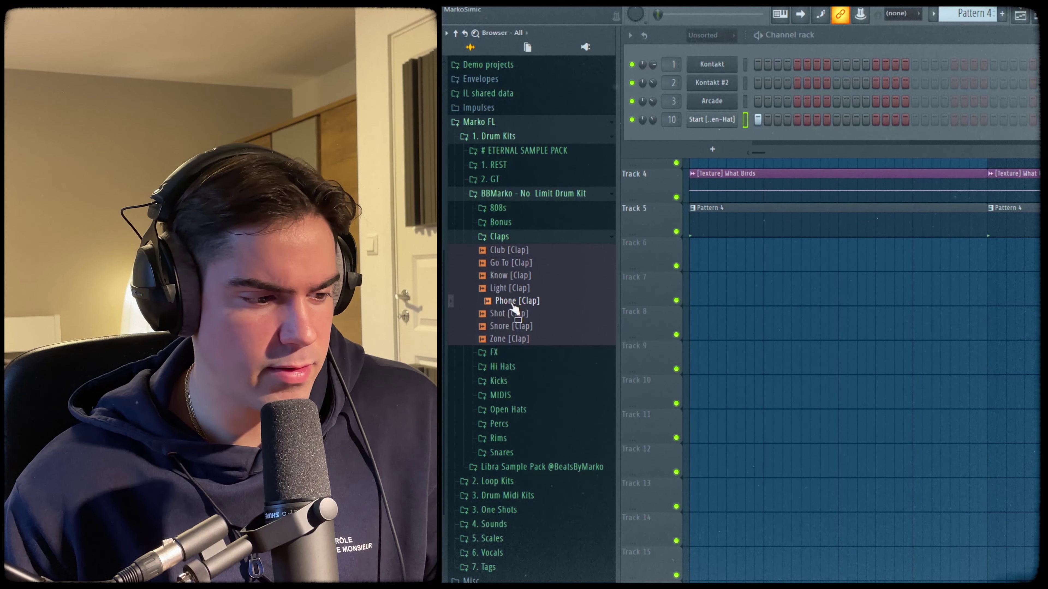
{"action": "left_click_drag", "start_coordinate": [512, 304], "coordinate": [817, 137]}
- Program the Phone [Clap] in Pattern 4 on step 5 and every eighth step after it, through to the pattern's end
{"action": "left_click", "coordinate": [797, 137]}
{"action": "left_click", "coordinate": [876, 138]}
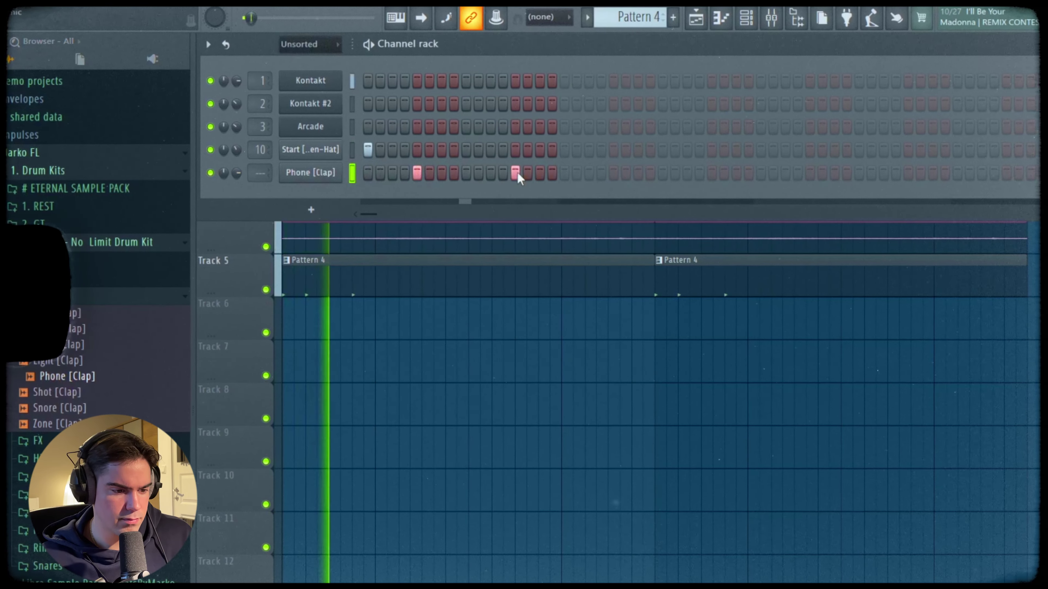
{"action": "left_click", "coordinate": [602, 173]}
{"action": "left_click", "coordinate": [700, 174]}
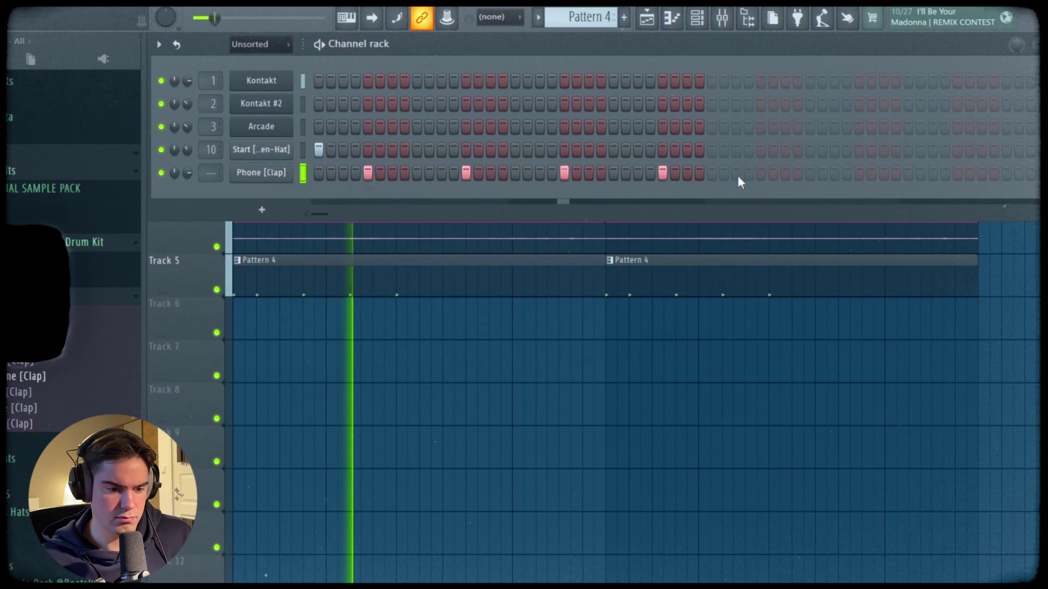
{"action": "left_click", "coordinate": [798, 173]}
{"action": "left_click", "coordinate": [847, 174]}
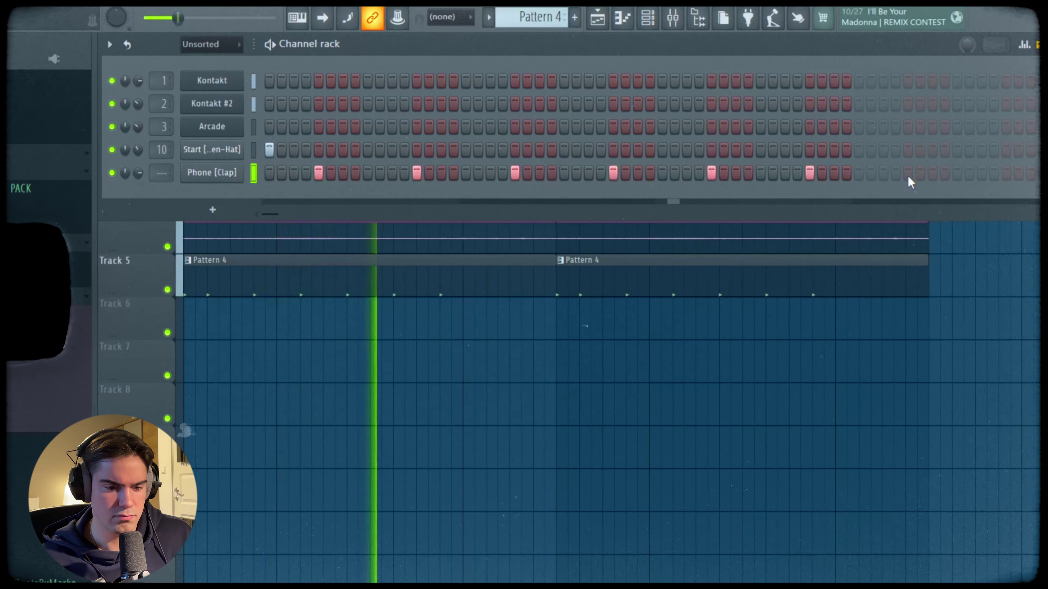
{"action": "left_click", "coordinate": [945, 173]}
{"action": "left_click", "coordinate": [994, 173]}
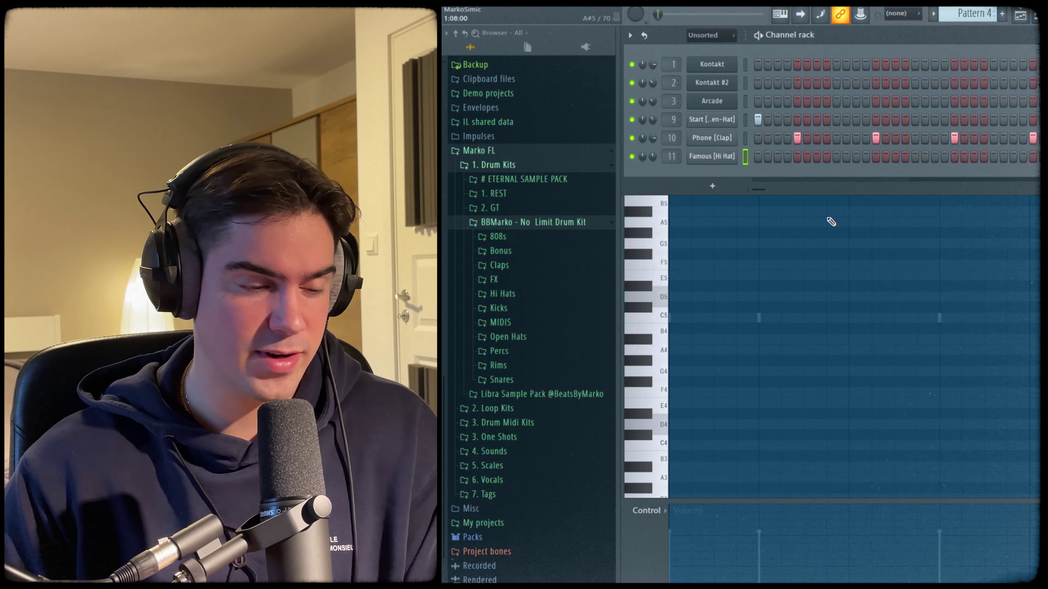
- Draw a two-bar C5 rhythm for the Famous [Hi Hat] channel and duplicate it over the following bars
{"action": "left_click", "coordinate": [701, 316]}
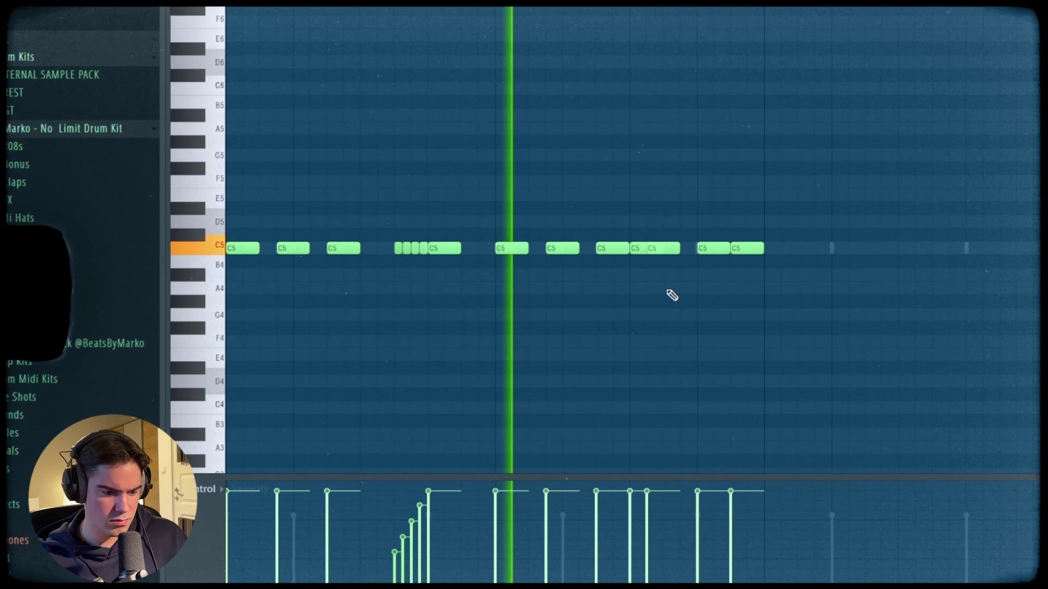
{"action": "key", "text": "ctrl+b"}
{"action": "key", "text": "ctrl+d"}
{"action": "scroll", "coordinate": [585, 332], "scroll_direction": "down", "scroll_amount": 2}
{"action": "scroll", "coordinate": [512, 316], "scroll_direction": "down", "scroll_amount": 2}
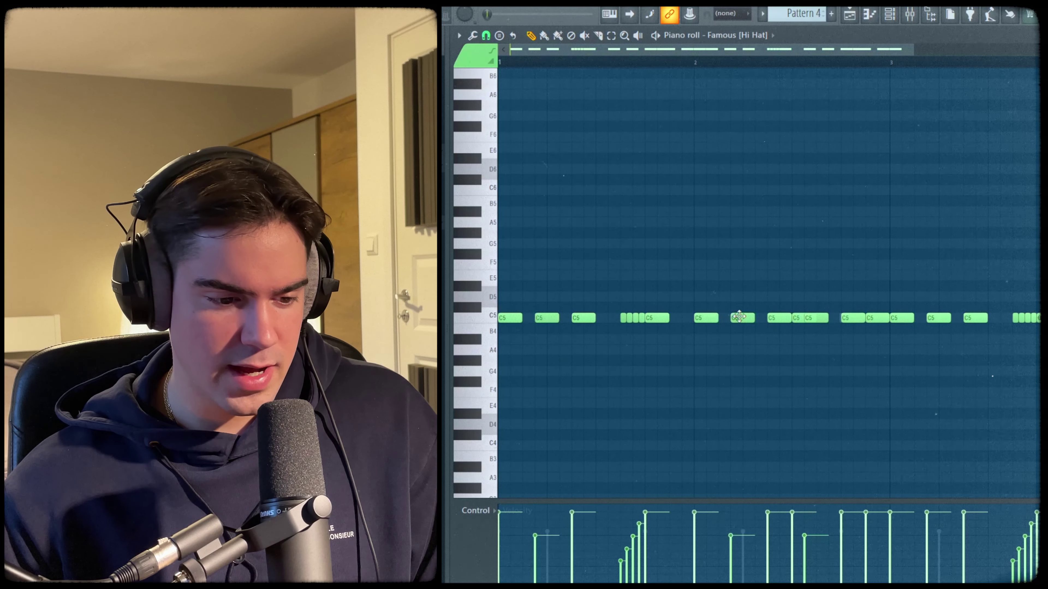
- Lower the second and last hi-hat notes of bar 2 to A4 and duplicate the revised two-bar pattern
{"action": "left_click_drag", "start_coordinate": [739, 317], "coordinate": [741, 351]}
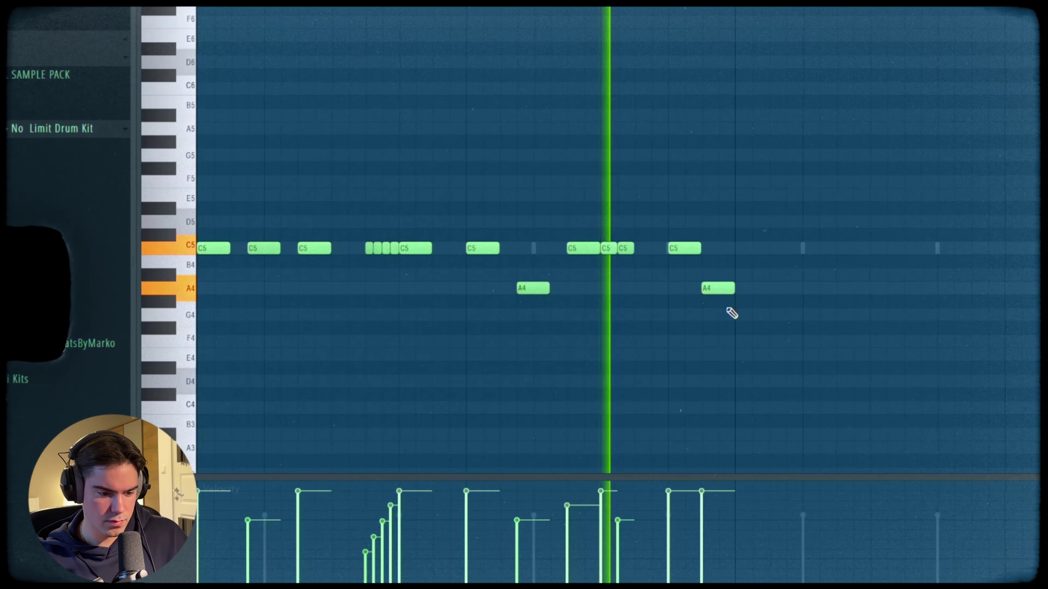
{"action": "key", "text": "ctrl+b"}
{"action": "scroll", "coordinate": [673, 312], "scroll_direction": "down", "scroll_amount": 2}
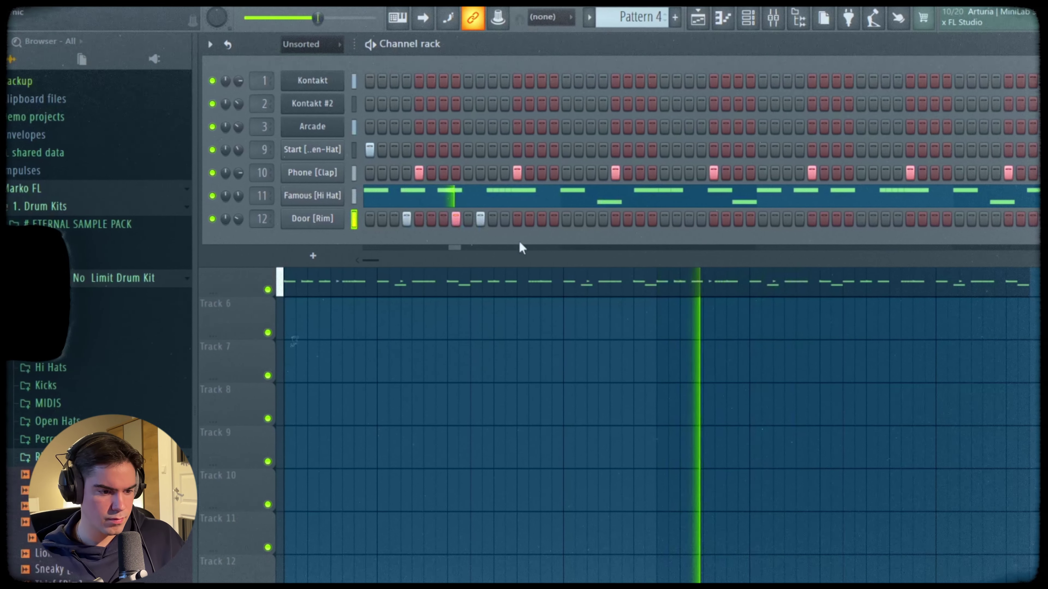
- Repeat the Door [Rim] rhythm in the second half of Pattern 4 on steps 36, 40 and 42
{"action": "left_click", "coordinate": [787, 220]}
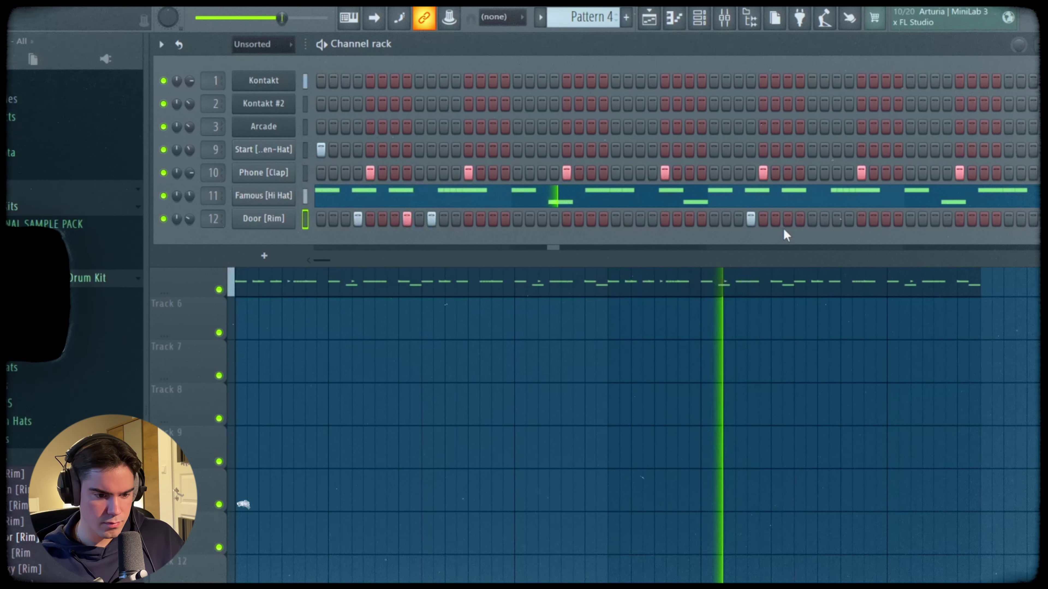
{"action": "left_click", "coordinate": [788, 219]}
{"action": "left_click", "coordinate": [813, 219]}
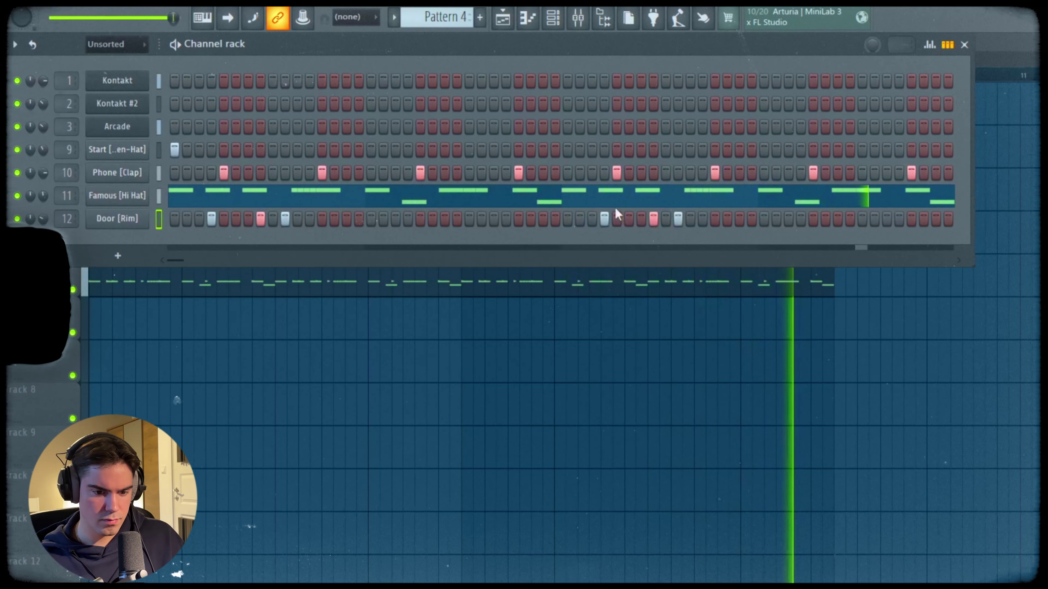
- Lower the velocities of the closing Door [Rim] hits in both phrases in the piano roll
{"action": "key", "text": "F7"}
{"action": "left_click_drag", "start_coordinate": [369, 236], "coordinate": [382, 260]}
{"action": "scroll", "coordinate": [387, 256], "scroll_direction": "down", "scroll_amount": 3}
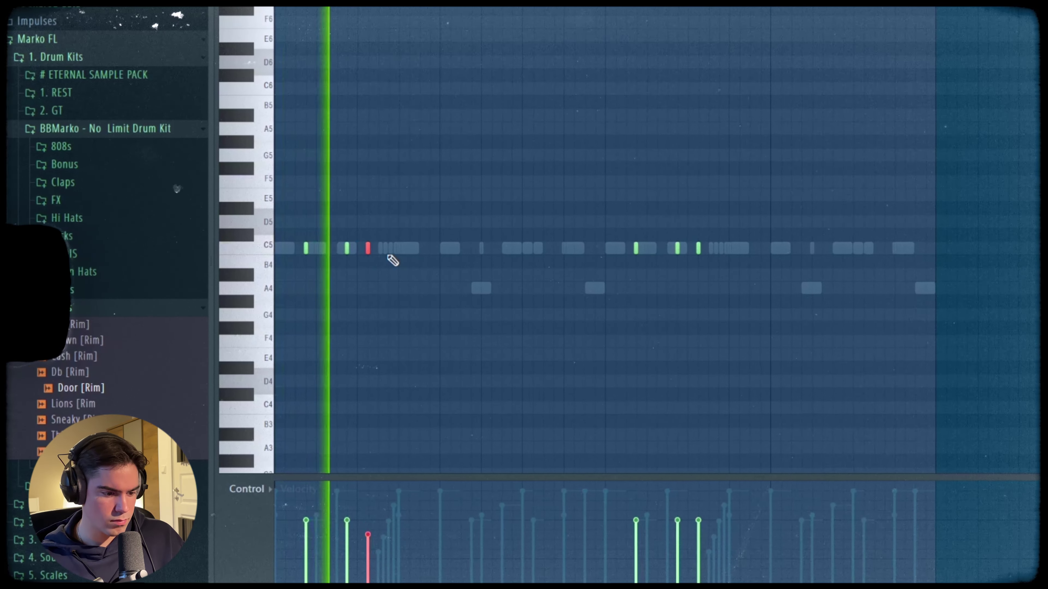
{"action": "left_click_drag", "start_coordinate": [675, 230], "coordinate": [702, 255]}
{"action": "scroll", "coordinate": [704, 256], "scroll_direction": "down", "scroll_amount": 1}
{"action": "scroll", "coordinate": [656, 257], "scroll_direction": "down", "scroll_amount": 3}
{"action": "left_click", "coordinate": [669, 258], "text": "ctrl"}
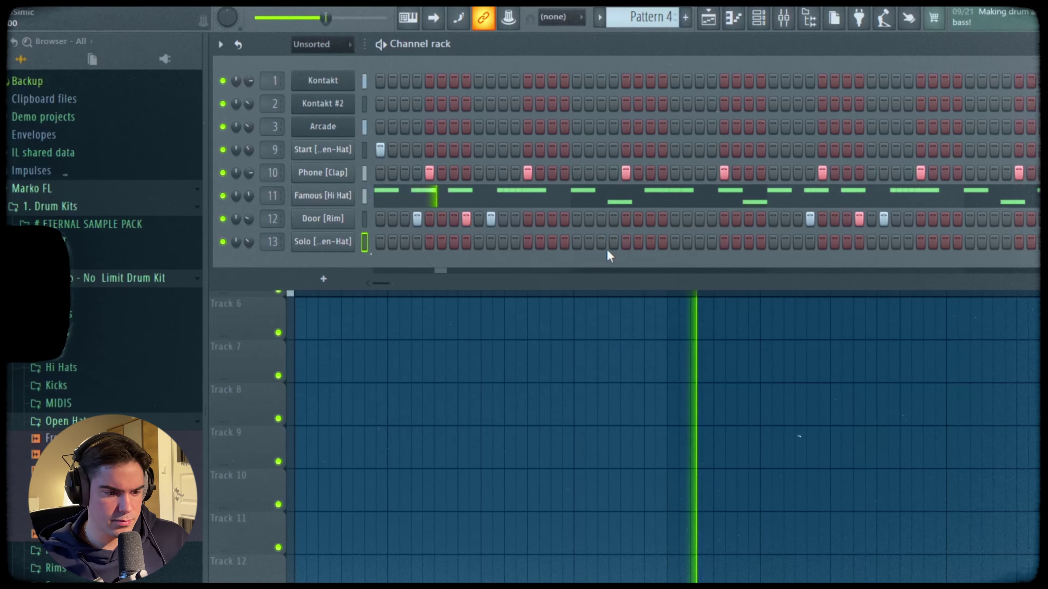
- Program the Solo [Open-Hat] on step 27 and again in the pattern's second half, and add the Love [Kick] sample to the channel rack
{"action": "left_click", "coordinate": [676, 242]}
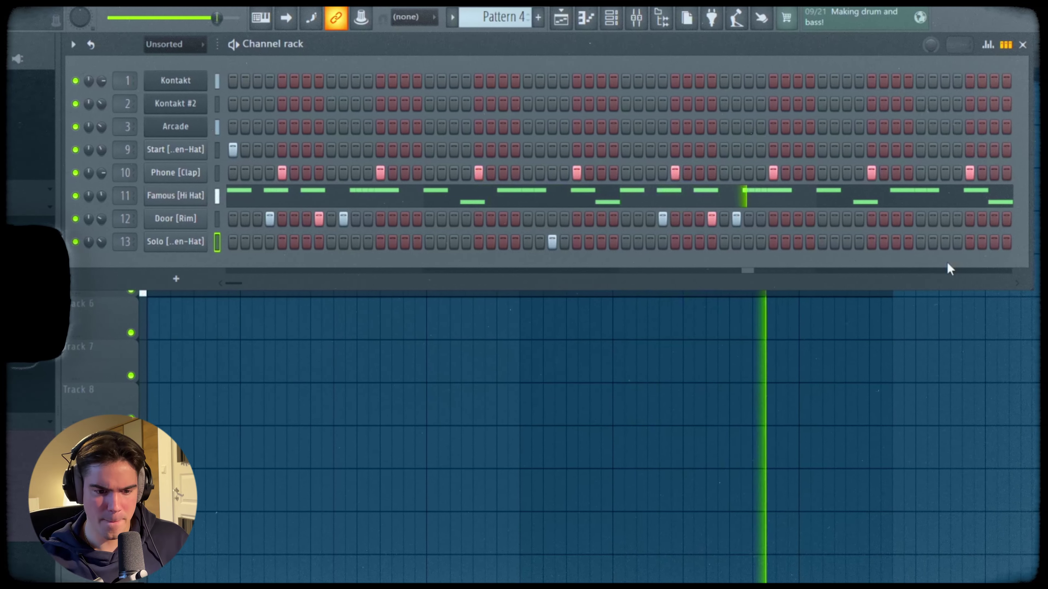
{"action": "left_click", "coordinate": [921, 241]}
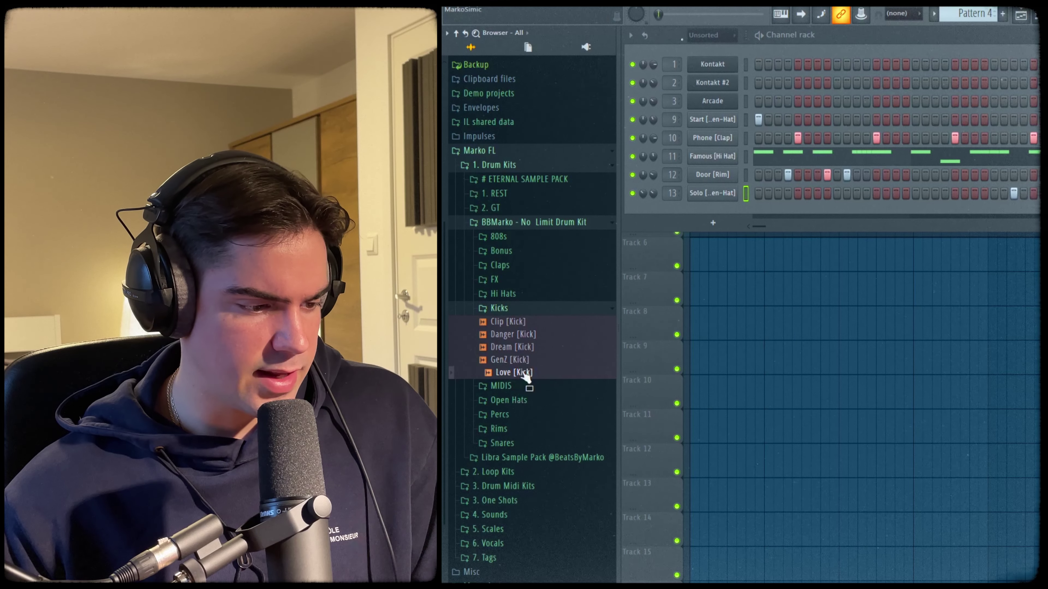
{"action": "left_click_drag", "start_coordinate": [516, 377], "coordinate": [713, 207]}
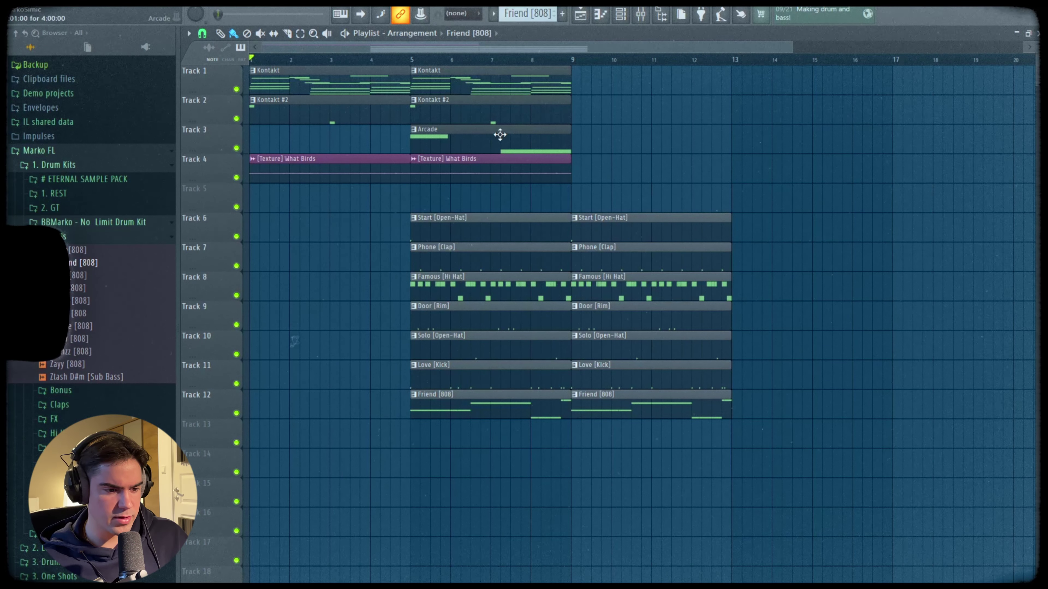
- Move the Arcade clip to bar 1 and repeat the Kontakt, Kontakt #2 and [Texture] What Birds clips at bar 9
{"action": "left_click_drag", "start_coordinate": [500, 135], "coordinate": [312, 141]}
{"action": "mouse_move", "coordinate": [292, 79]}
{"action": "left_mouse_down"}
{"action": "mouse_move", "coordinate": [302, 223]}
{"action": "mouse_move", "coordinate": [358, 393]}
{"action": "mouse_move", "coordinate": [383, 420]}
{"action": "left_mouse_up"}
{"action": "left_click", "coordinate": [316, 195], "text": "ctrl"}
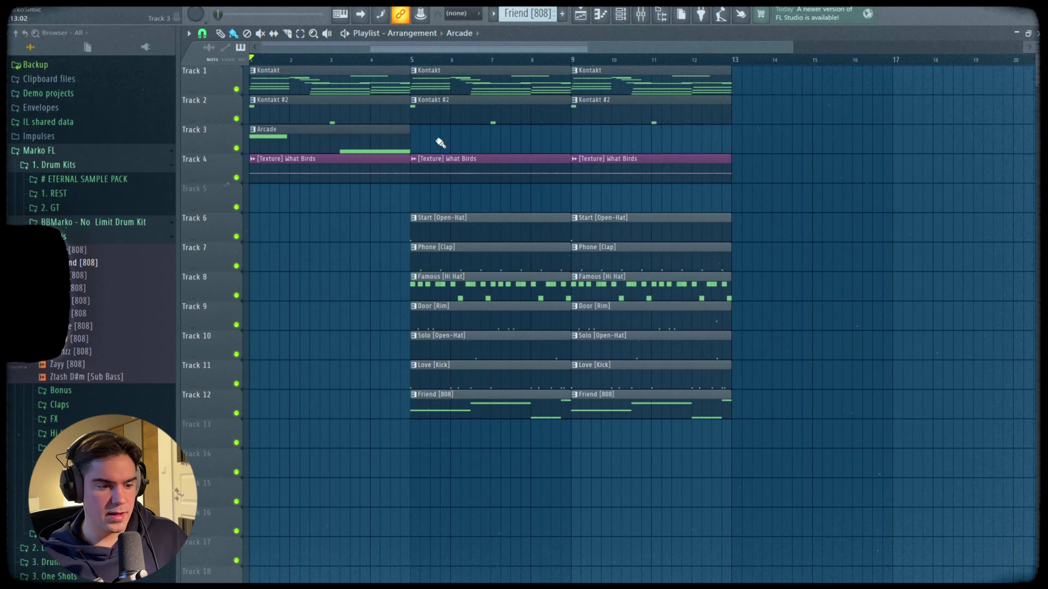
- Place a second Arcade clip at bar 9 on Track 3, leaving bars 5 to 8 without it
{"action": "left_click_drag", "start_coordinate": [415, 133], "coordinate": [564, 154]}
{"action": "left_click_drag", "start_coordinate": [482, 198], "coordinate": [508, 481]}
{"action": "left_click", "coordinate": [677, 153]}
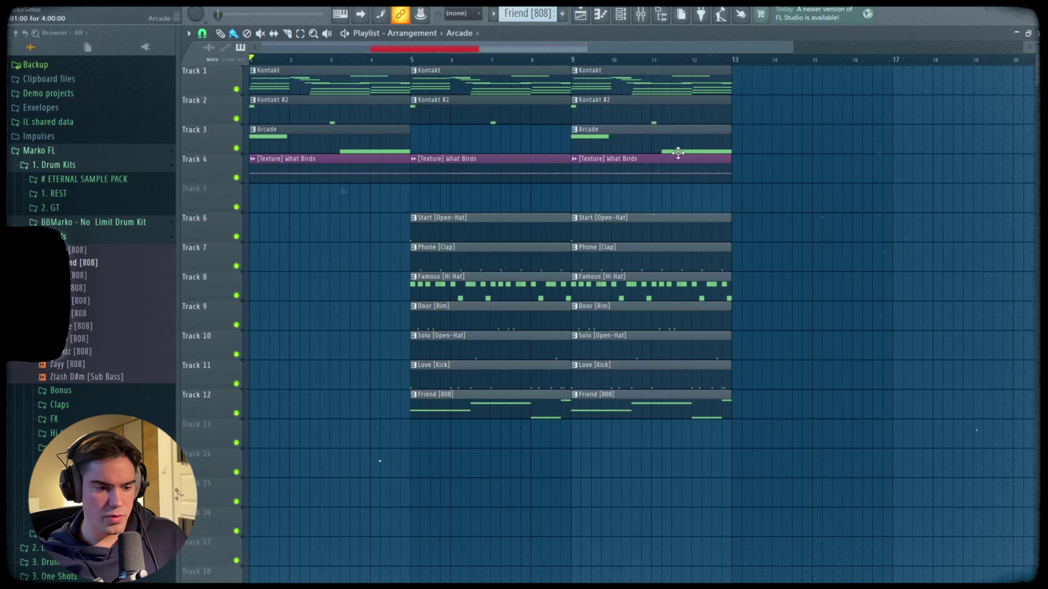
{"action": "left_click", "coordinate": [611, 138], "text": "ctrl"}
{"action": "left_click", "coordinate": [619, 204], "text": "ctrl"}
{"action": "left_click_drag", "start_coordinate": [730, 134], "coordinate": [659, 149]}
{"action": "left_click_drag", "start_coordinate": [599, 125], "coordinate": [657, 151]}
- Create an automation clip for the mix level of SoundShifter Pitch Stereo on mixer Insert 3
{"action": "key", "text": "F9"}
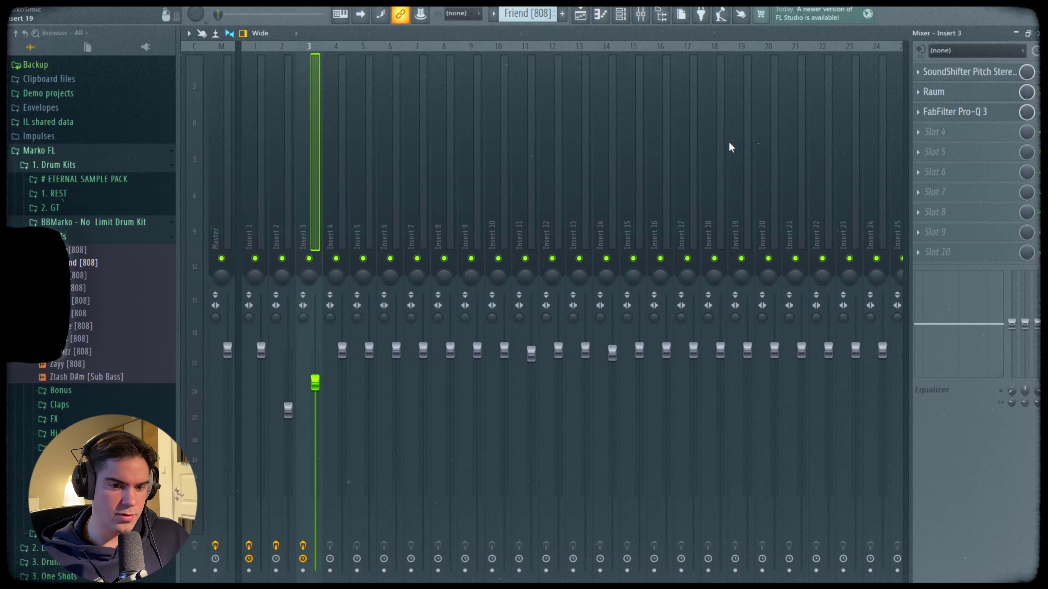
{"action": "right_click", "coordinate": [1026, 73]}
{"action": "left_click", "coordinate": [1008, 152]}
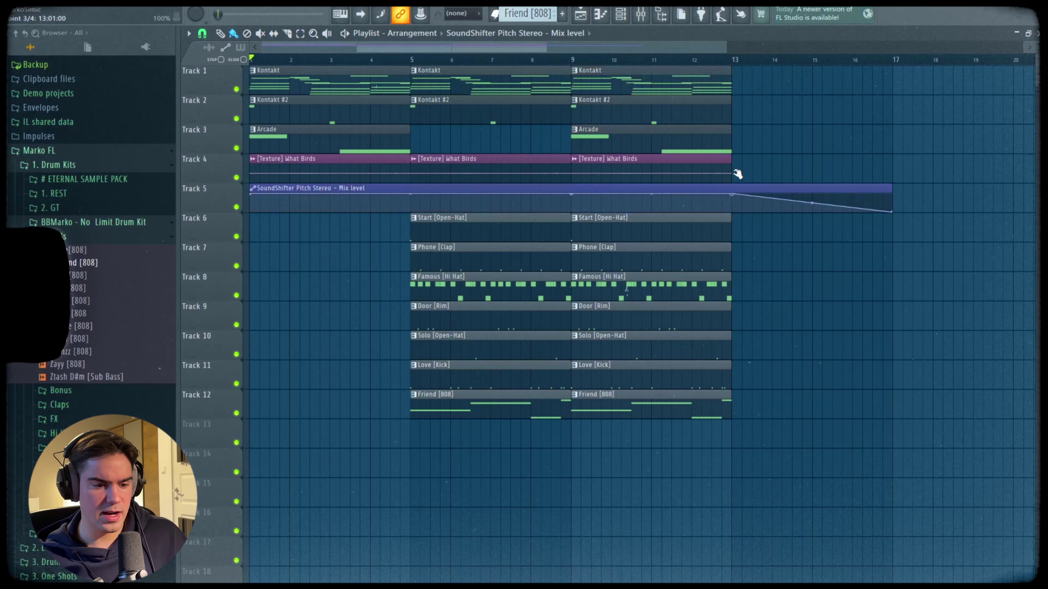
- Shape the SoundShifter mix-level automation on Track 5 to stay at full level until bar 9 and drop abruptly to zero there
{"action": "left_click_drag", "start_coordinate": [734, 170], "coordinate": [569, 235]}
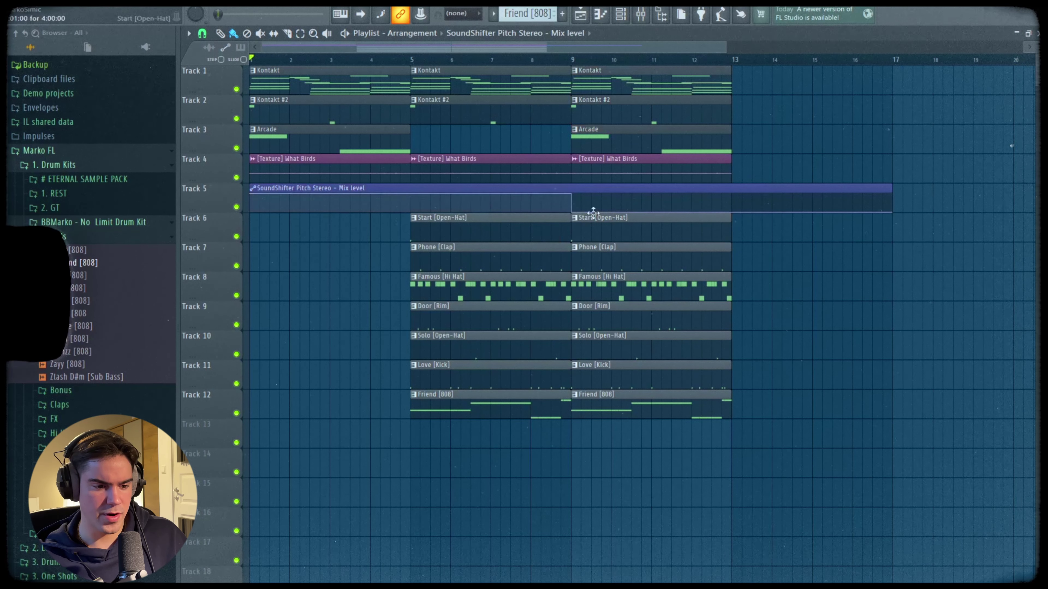
{"action": "left_click_drag", "start_coordinate": [618, 203], "coordinate": [592, 202]}
{"action": "left_click", "coordinate": [609, 210], "text": "ctrl"}
{"action": "left_click_drag", "start_coordinate": [575, 137], "coordinate": [671, 146]}
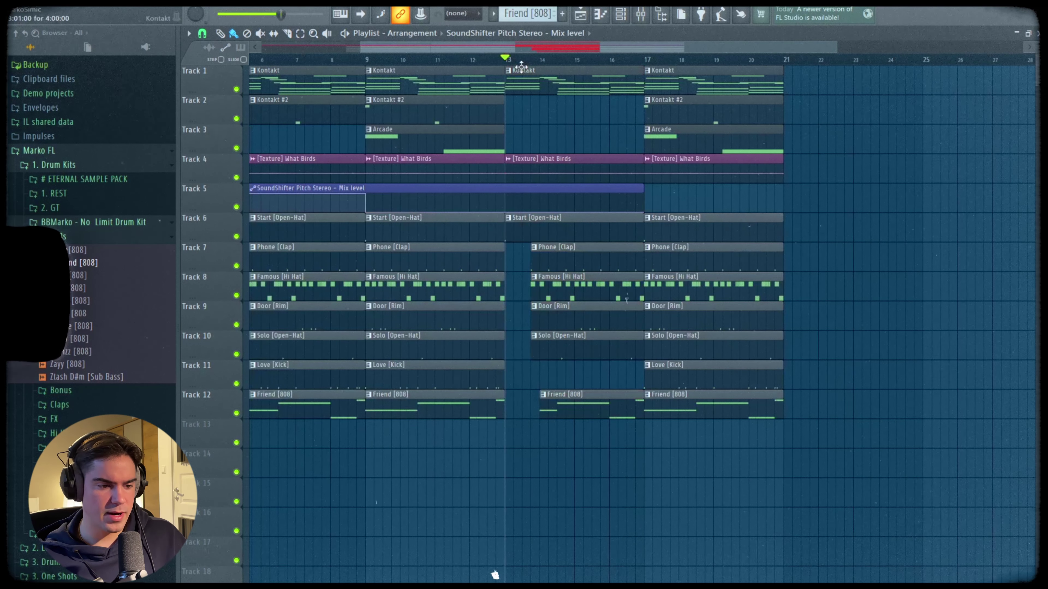
{"action": "left_click_drag", "start_coordinate": [515, 63], "coordinate": [644, 67]}
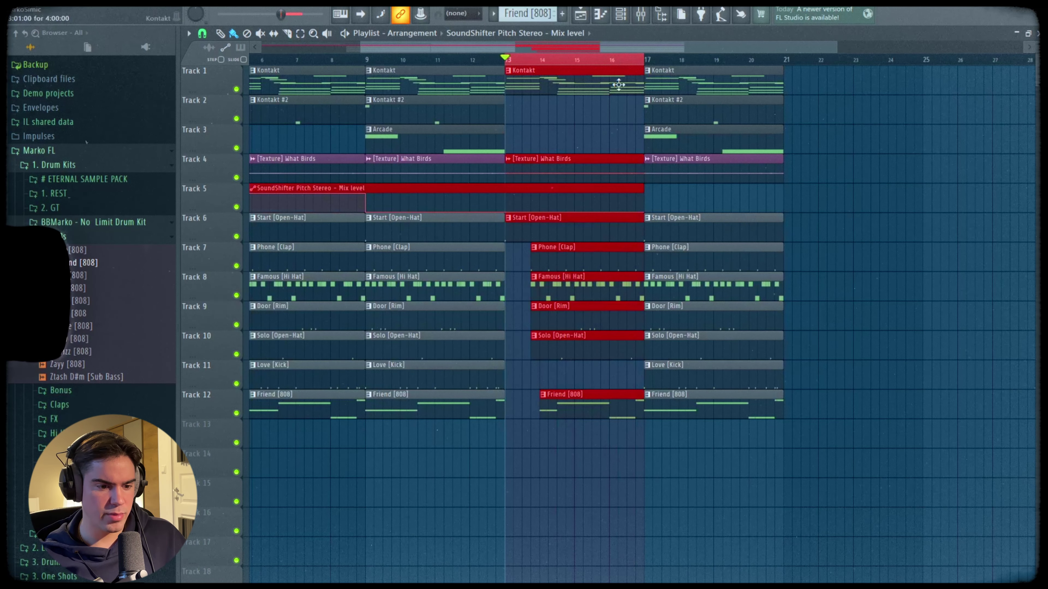
{"action": "key", "text": "ctrl+d"}
- Duplicate the Kontakt, Kontakt #2, Arcade and [Texture] What Birds clips from bar 17 to bar 21
{"action": "scroll", "coordinate": [660, 161], "scroll_direction": "down", "scroll_amount": 3}
{"action": "left_click", "coordinate": [634, 108]}
{"action": "left_click", "coordinate": [631, 142]}
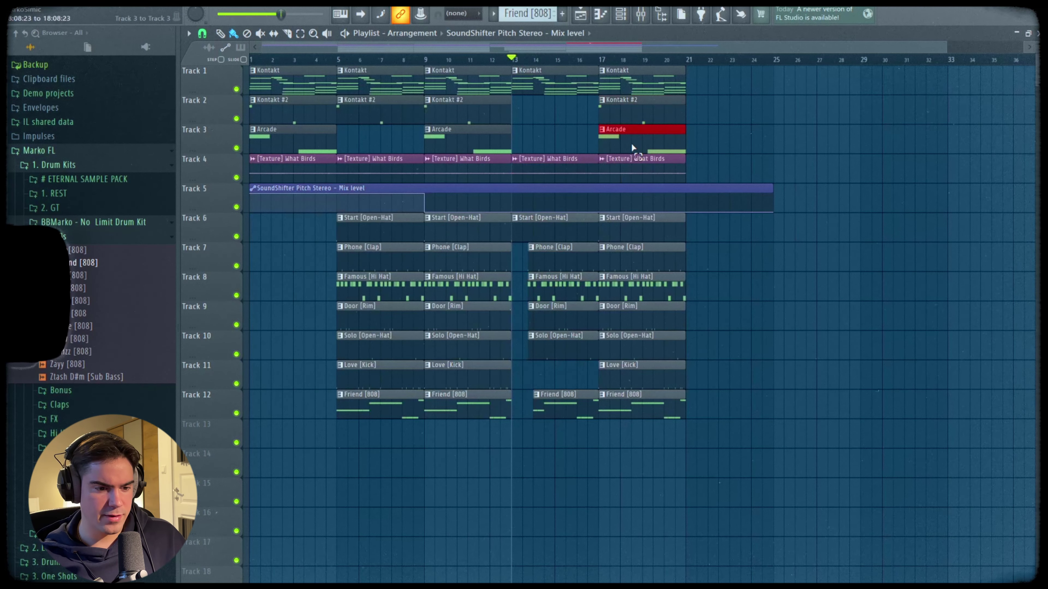
{"action": "left_click_drag", "start_coordinate": [635, 166], "coordinate": [641, 120]}
{"action": "key", "text": "ctrl+b"}
{"action": "key", "text": "ctrl+d"}
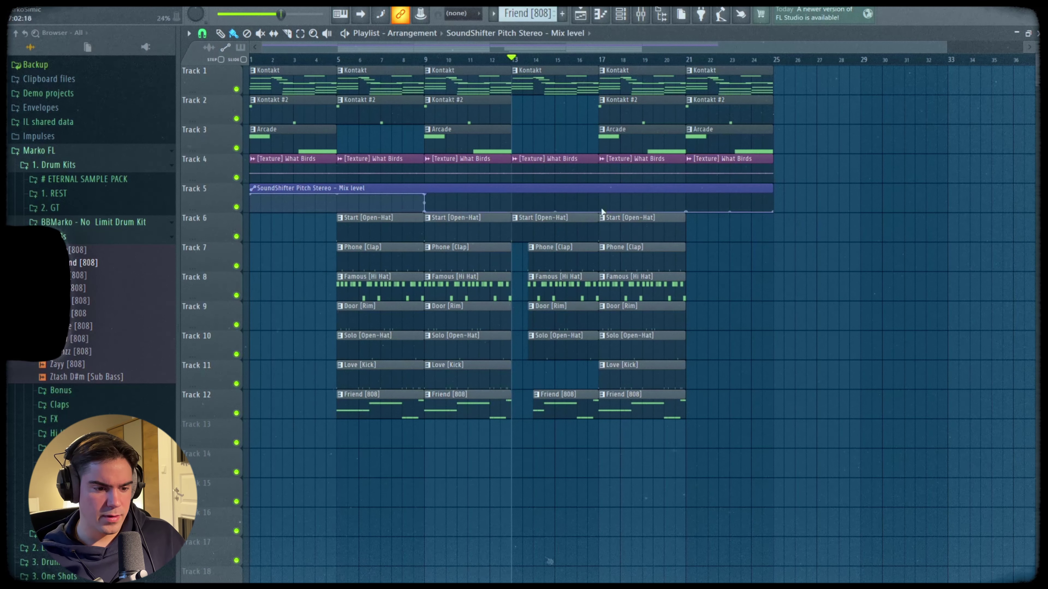
- Raise the SoundShifter mix-level automation abruptly to 100% at bar 17 and extend the raised level towards bar 25
{"action": "left_click_drag", "start_coordinate": [601, 211], "coordinate": [602, 182]}
{"action": "left_click_drag", "start_coordinate": [685, 210], "coordinate": [730, 164]}
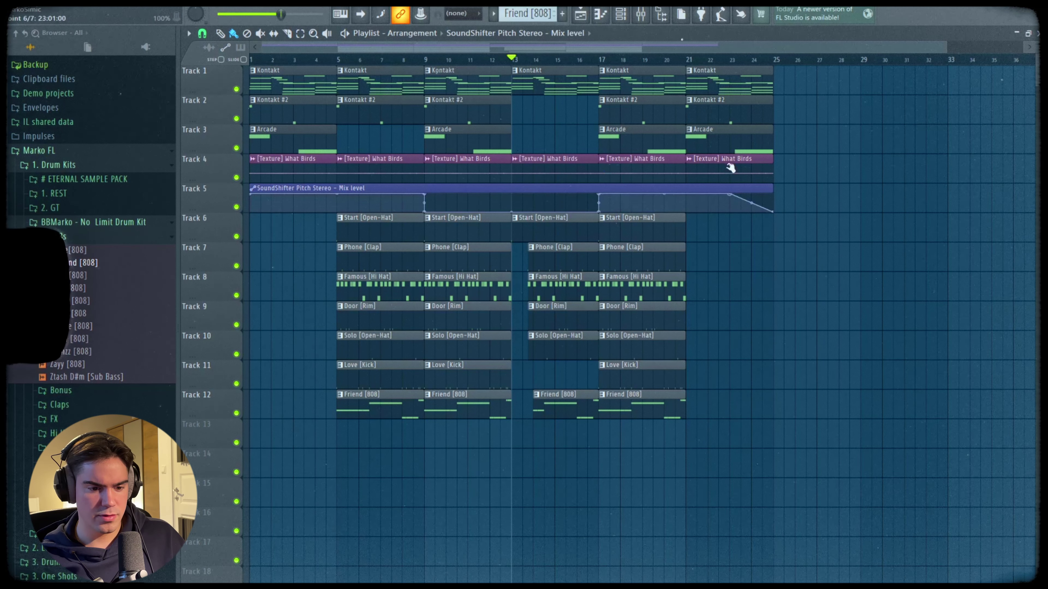
- Fill bars 25 to 32 with copies of the melody, texture, drum and 808 clips, leaving Arcade out of bars 25 to 28
{"action": "left_click_drag", "start_coordinate": [661, 447], "coordinate": [756, 221]}
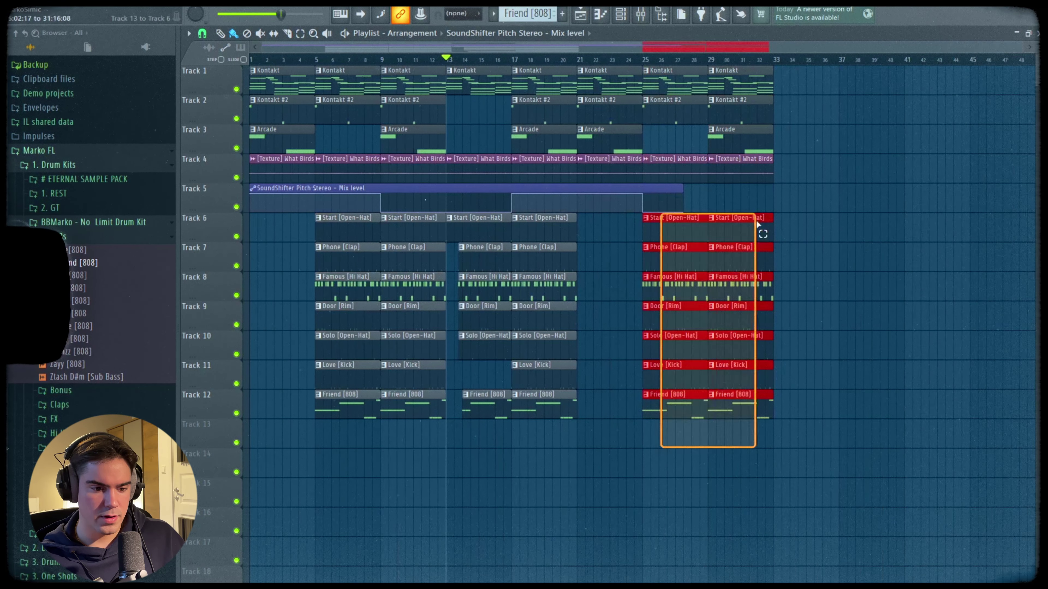
{"action": "left_click_drag", "start_coordinate": [684, 177], "coordinate": [735, 85]}
{"action": "key", "text": "ctrl+d"}
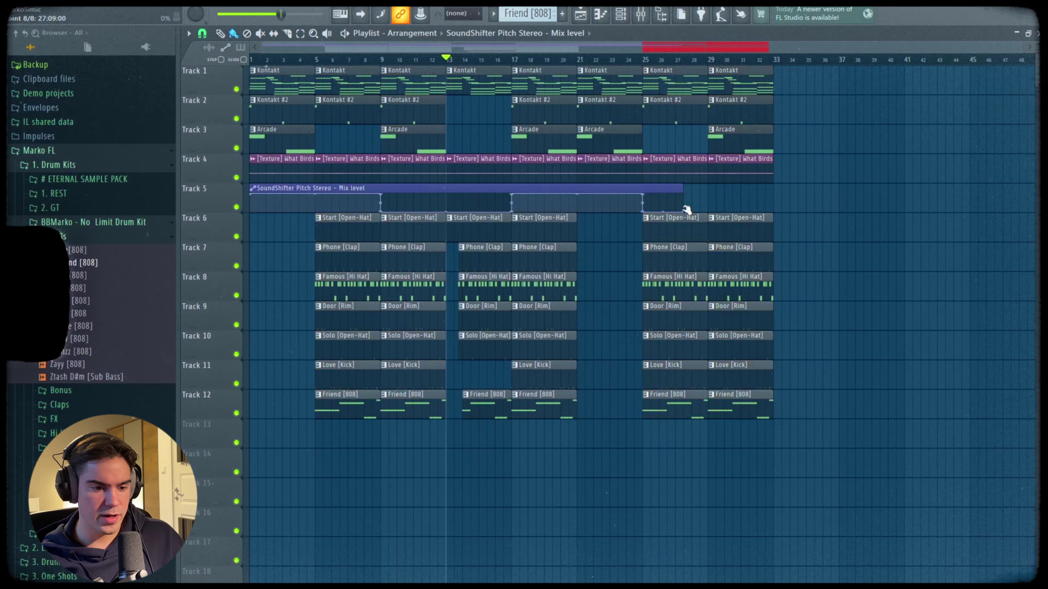